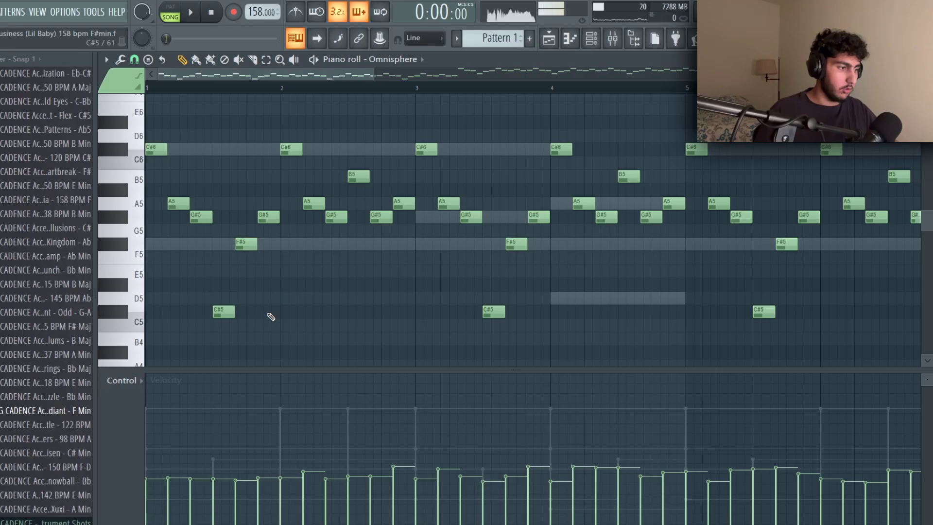
# Examine the opening bars of the Omnisphere melody, picking out the F#5, G#5, A5, B5 and C#6 notes.
pyautogui.scroll(-5, 271, 317)
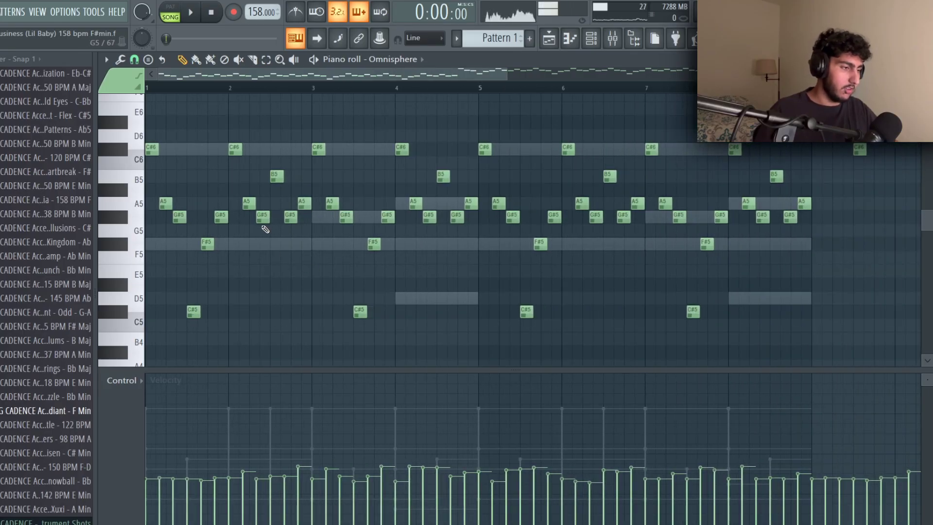
pyautogui.scroll(5, 281, 97)
pyautogui.moveTo(395, 344); pyautogui.dragTo(164, 116)
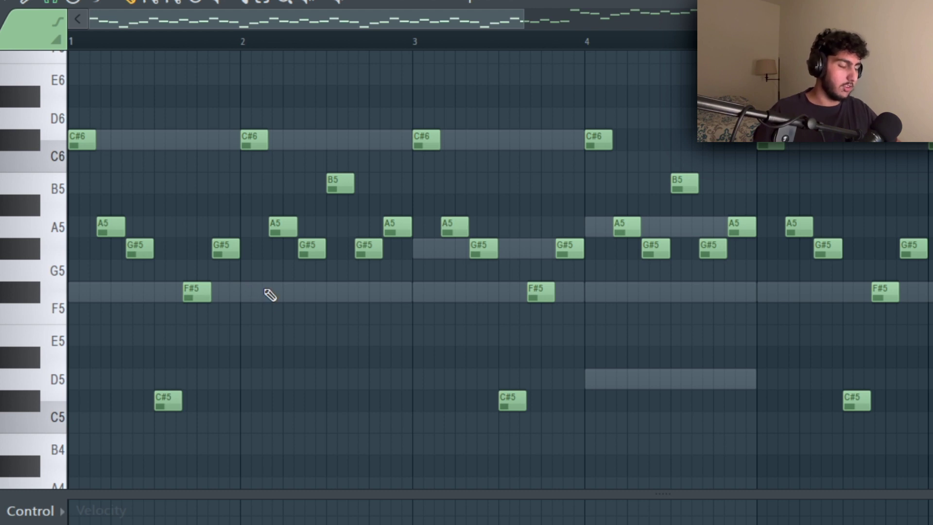
pyautogui.keyDown('ctrl'); pyautogui.click(197, 291); pyautogui.keyUp('ctrl')
pyautogui.keyDown('ctrl'); pyautogui.click(140, 248); pyautogui.keyUp('ctrl')
pyautogui.keyDown('ctrl'); pyautogui.click(111, 227); pyautogui.keyUp('ctrl')
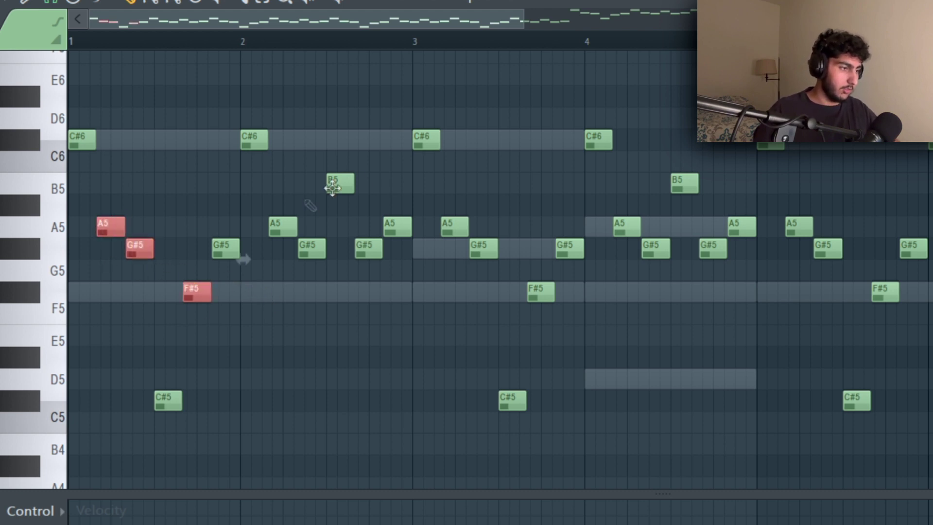
pyautogui.keyDown('ctrl'); pyautogui.click(340, 183); pyautogui.keyUp('ctrl')
pyautogui.keyDown('ctrl'); pyautogui.click(253, 140); pyautogui.keyUp('ctrl')
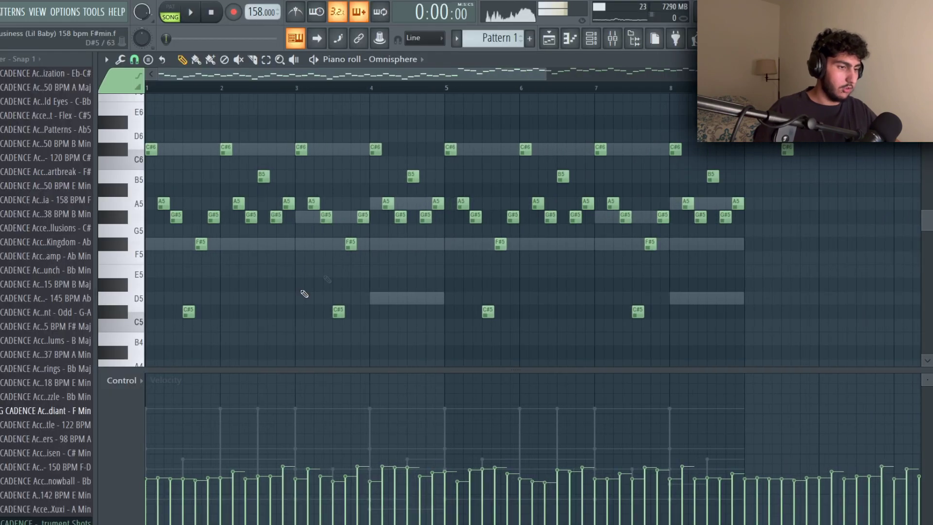
# Highlight the first two bars of the melody, and the whole eight-bar phrase built from them.
pyautogui.moveTo(286, 87); pyautogui.dragTo(147, 87)
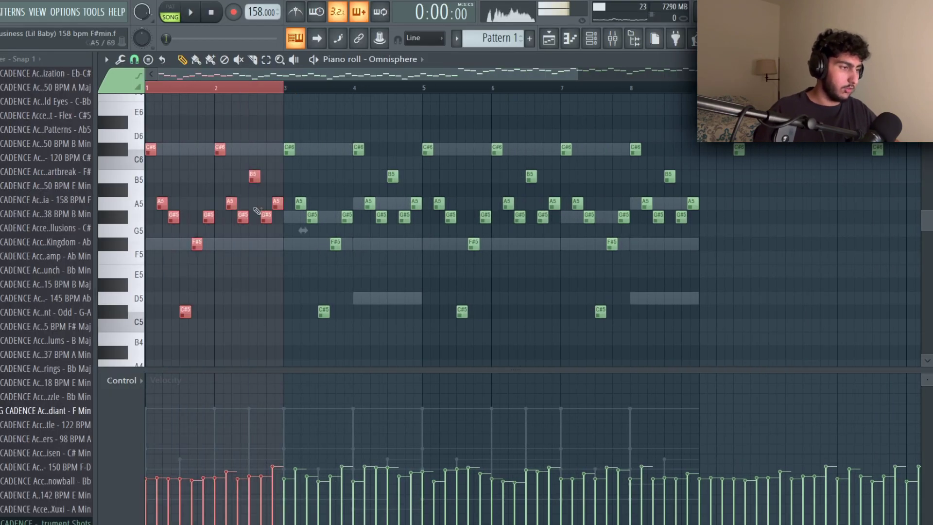
pyautogui.hotkey('ctrl', 'd')
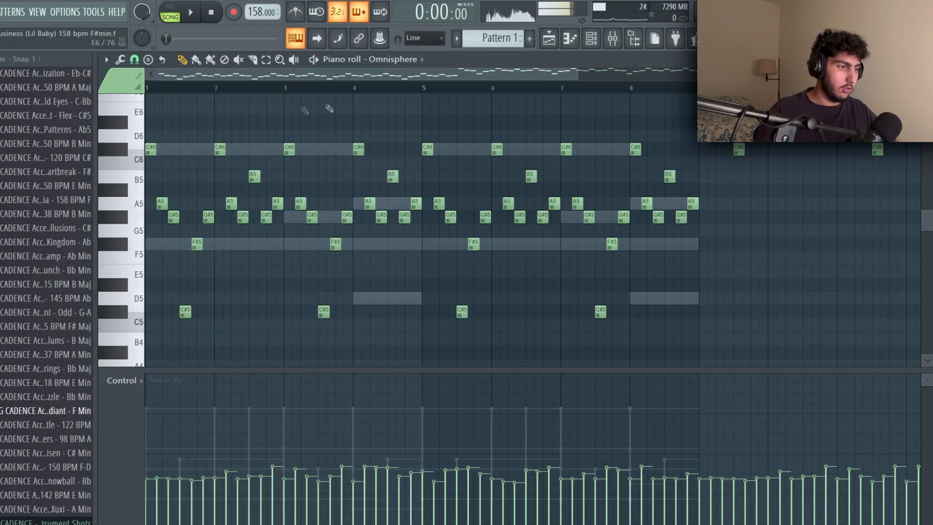
pyautogui.scroll(-2, 632, 167)
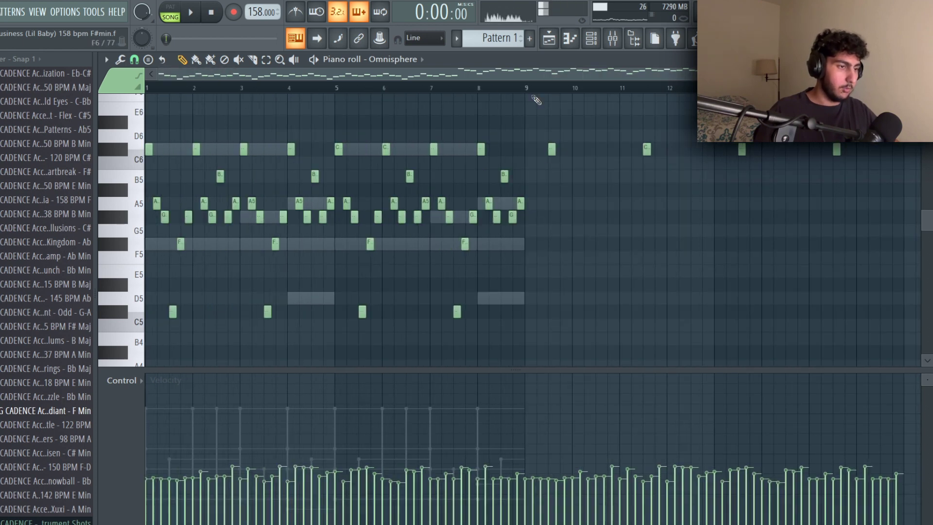
pyautogui.moveTo(527, 88); pyautogui.dragTo(147, 88)
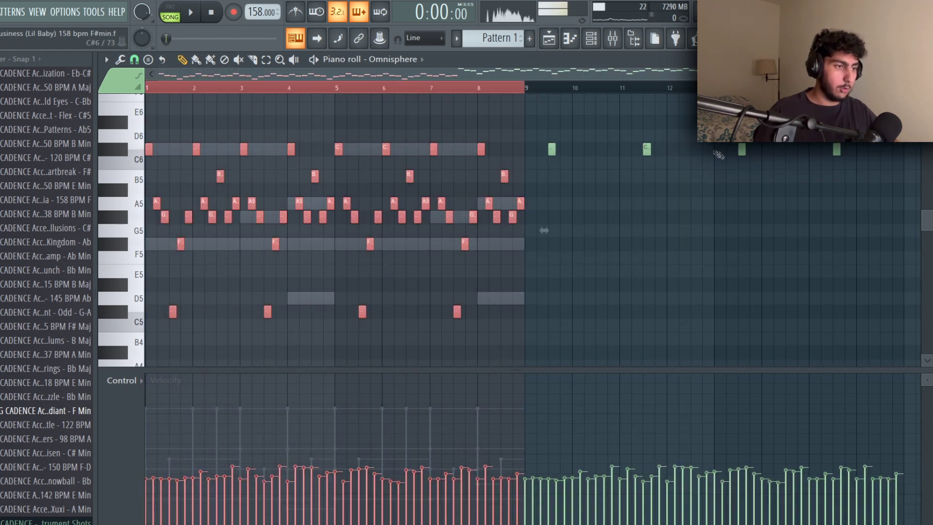
pyautogui.hotkey('ctrl', 'b')
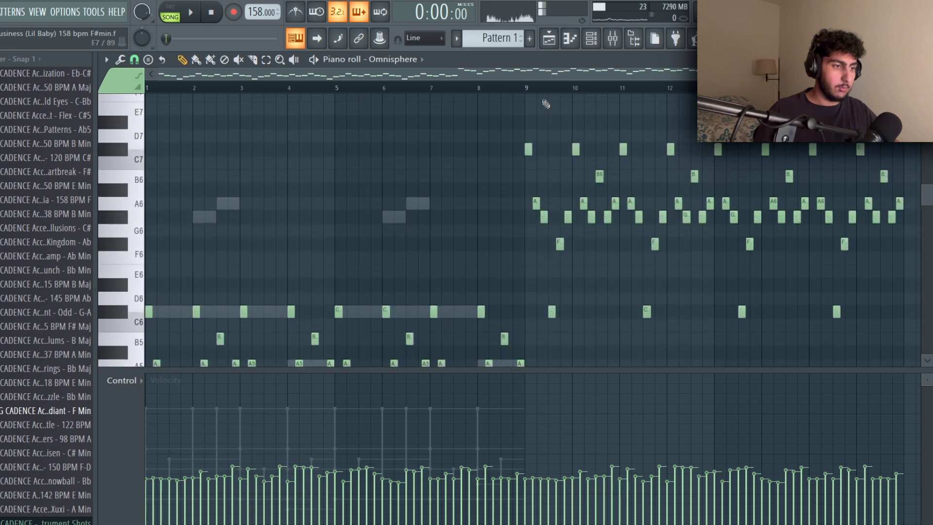
# Highlight the octave-higher repeat of the melody starting at bar 9 and play the song back.
pyautogui.moveTo(502, 89); pyautogui.dragTo(847, 230)
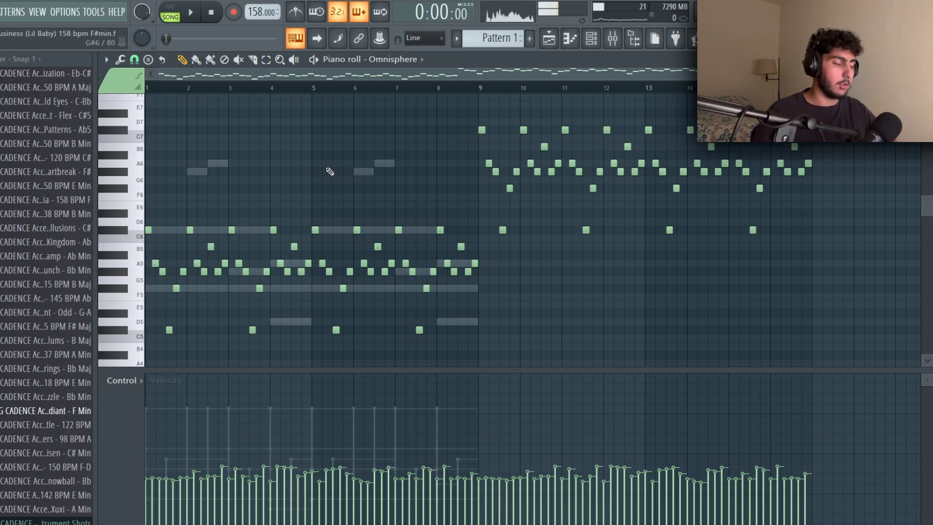
pyautogui.press('space')
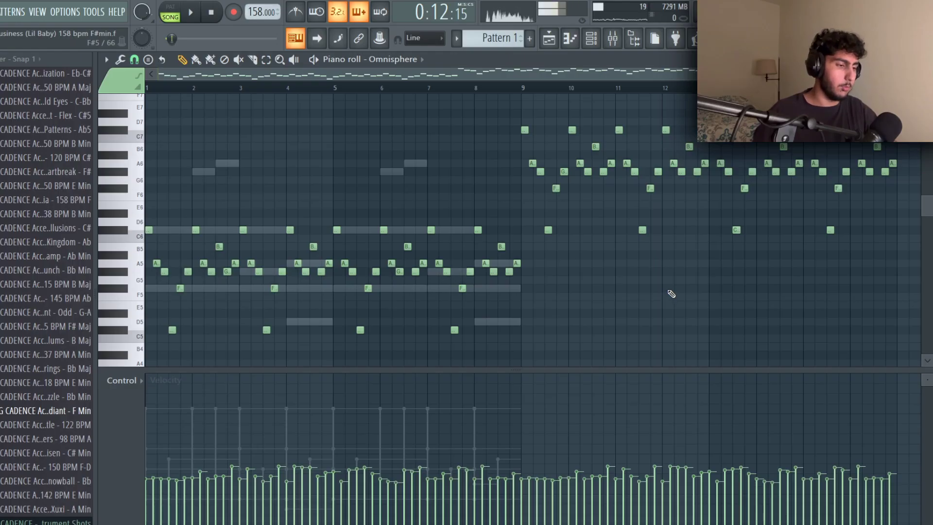
# Select all the melody notes and open the piano roll randomizer to view its level settings.
pyautogui.scroll(-1, 680, 286)
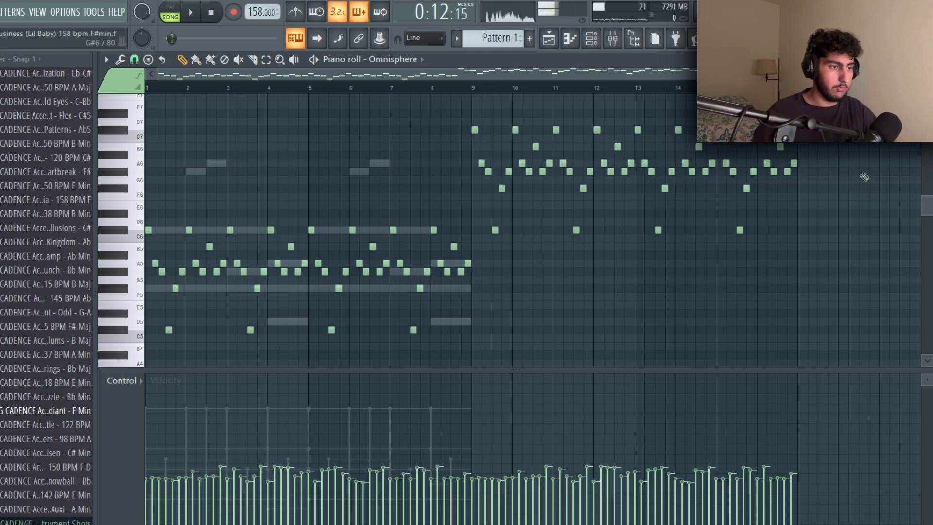
pyautogui.moveTo(836, 112); pyautogui.dragTo(54, 421)
pyautogui.scroll(5, 318, 334)
pyautogui.hotkey('alt', 'r')
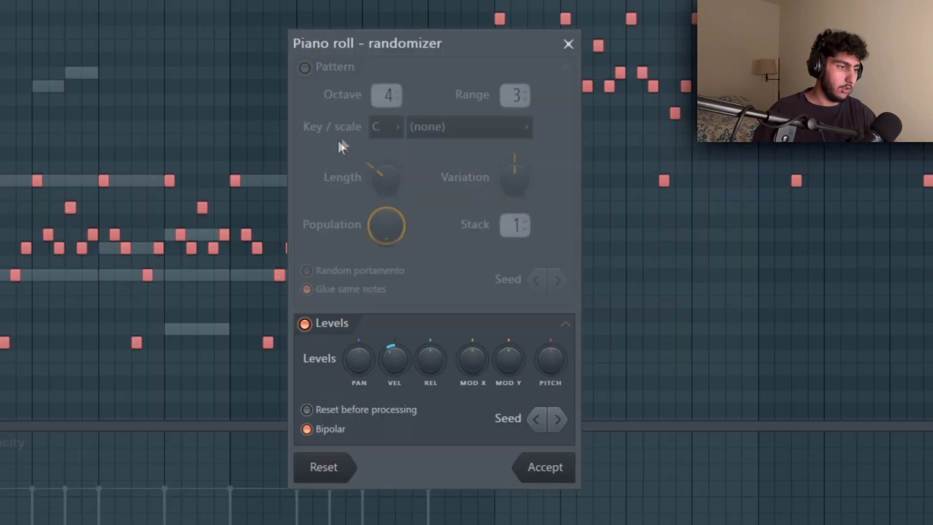
pyautogui.moveTo(430, 46); pyautogui.dragTo(477, 12)
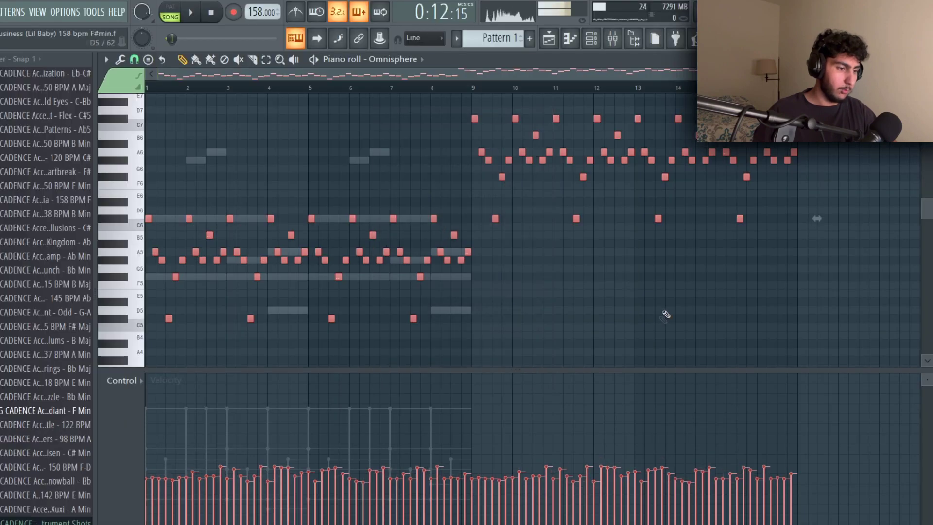
# Try level scaling on all the melody notes by adjusting the Multiply amount, and close it without accepting.
pyautogui.keyDown('ctrl'); pyautogui.click(800, 329); pyautogui.keyUp('ctrl')
pyautogui.moveTo(819, 323); pyautogui.dragTo(142, 110)
pyautogui.scroll(1, 578, 160)
pyautogui.scroll(-1, 491, 192)
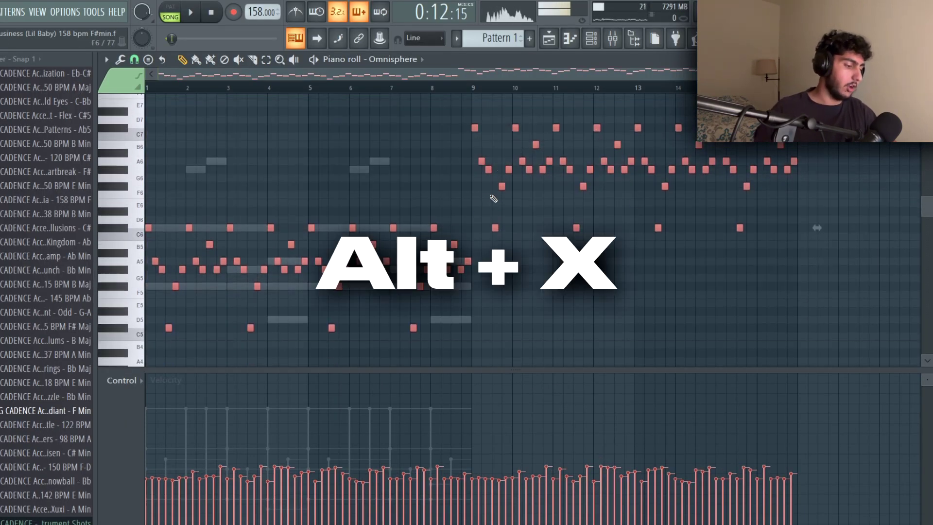
pyautogui.hotkey('alt', 'x')
pyautogui.moveTo(435, 126); pyautogui.dragTo(435, 123)
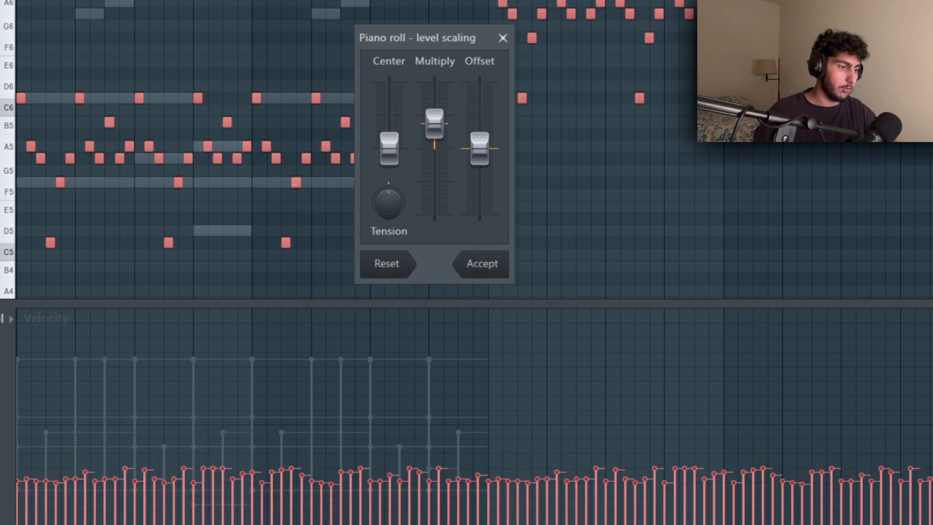
pyautogui.click(503, 38)
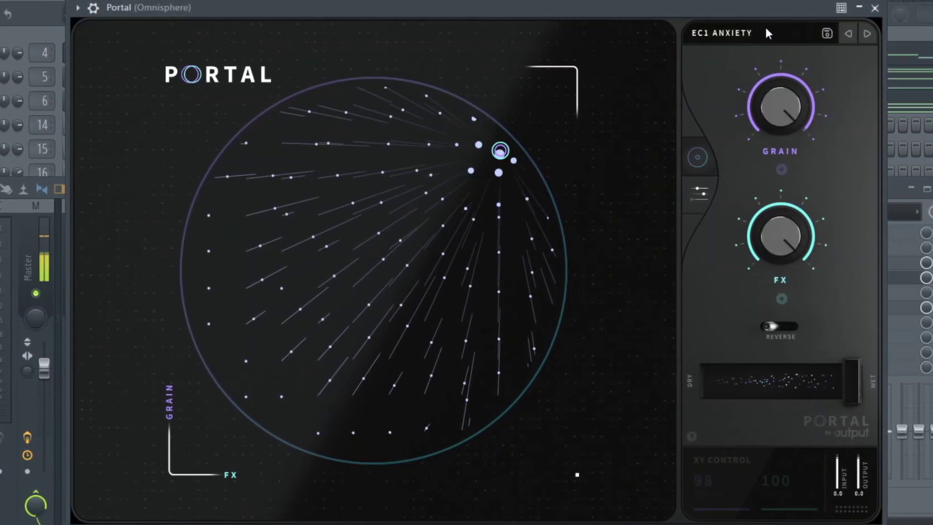
# Browse the preset list of the Portal effect on the Omnisphere melody.
pyautogui.click(760, 30)
pyautogui.scroll(-10, 257, 322)
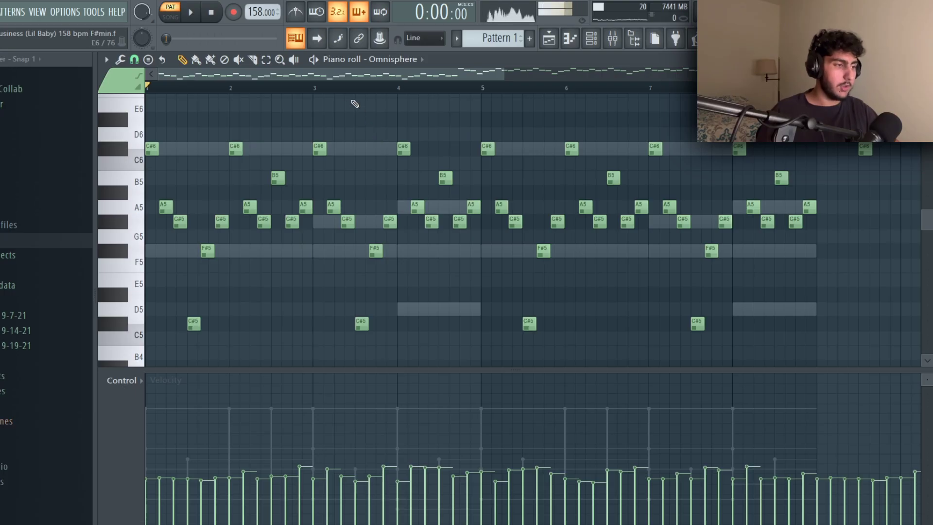
# Play the pattern to listen to the Omnisphere melody with its effect.
pyautogui.press('space')
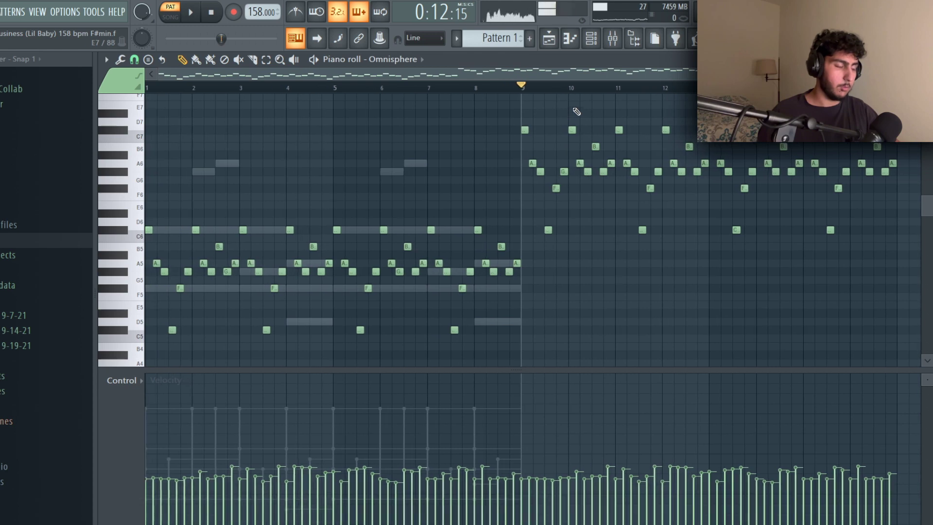
pyautogui.press('space')
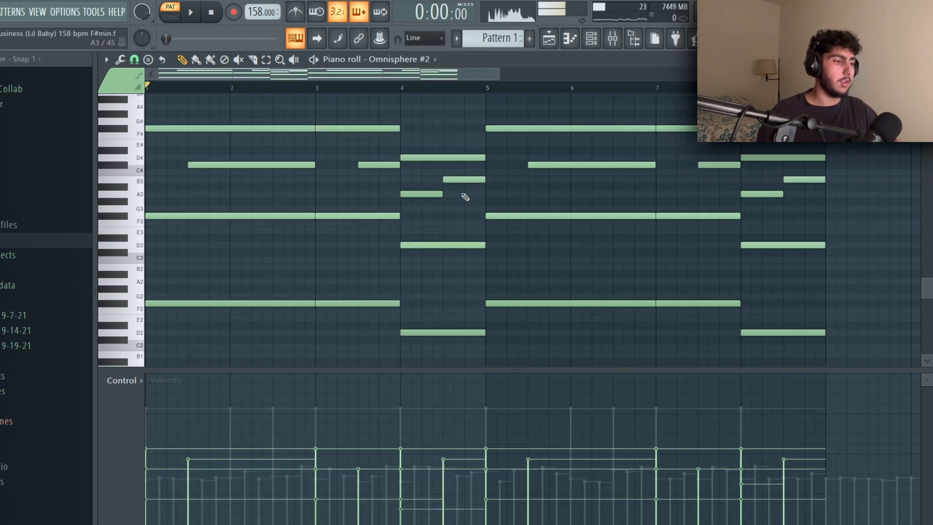
# Examine the Omnisphere #2 chord progression, picking out the F#3 notes in the first three bars and the D3 in bar 4.
pyautogui.scroll(-1, 464, 235)
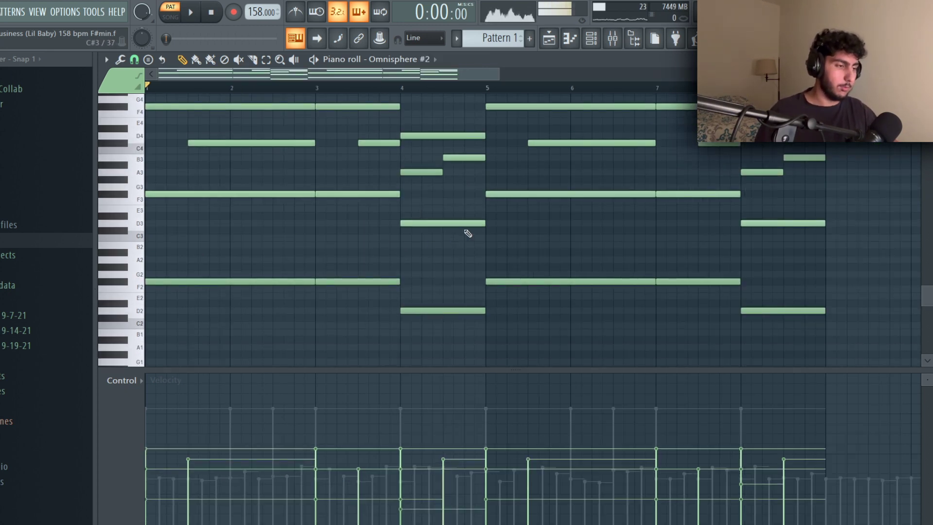
pyautogui.scroll(2, 539, 194)
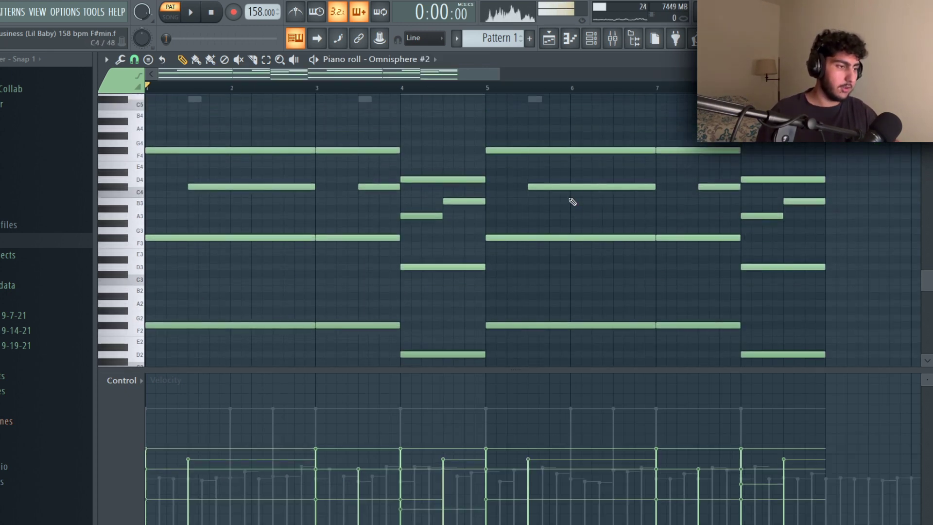
pyautogui.scroll(-1, 578, 197)
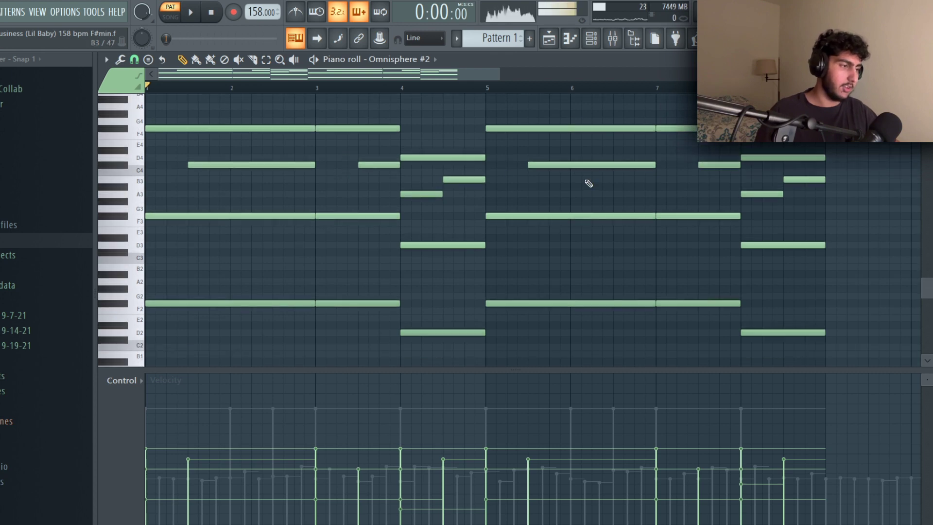
pyautogui.scroll(2, 348, 202)
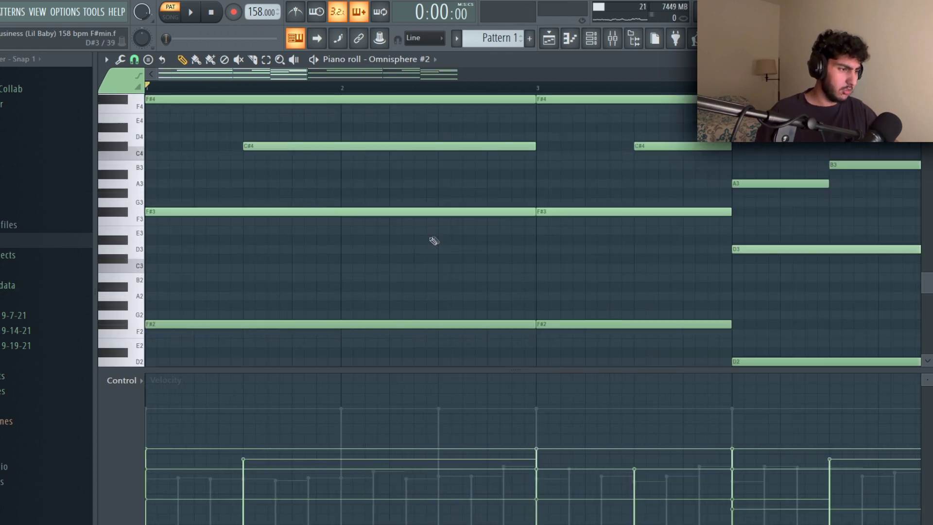
pyautogui.scroll(2, 433, 242)
pyautogui.scroll(-3, 297, 234)
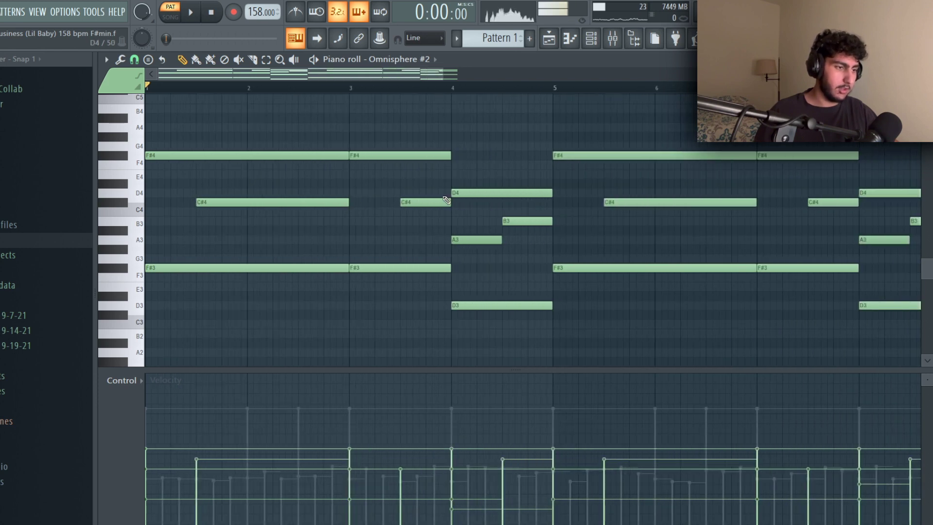
pyautogui.moveTo(399, 246); pyautogui.dragTo(281, 292)
pyautogui.click(364, 278)
pyautogui.scroll(-3, 516, 243)
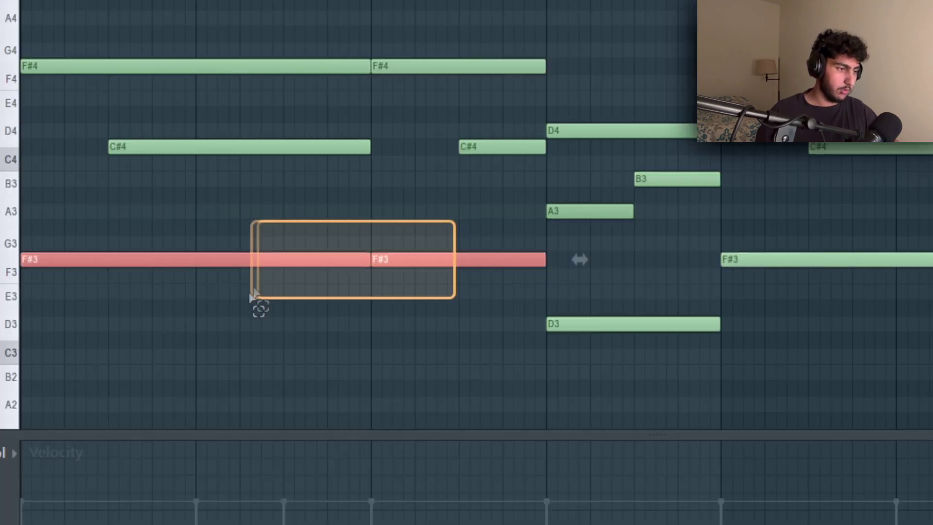
pyautogui.click(632, 179)
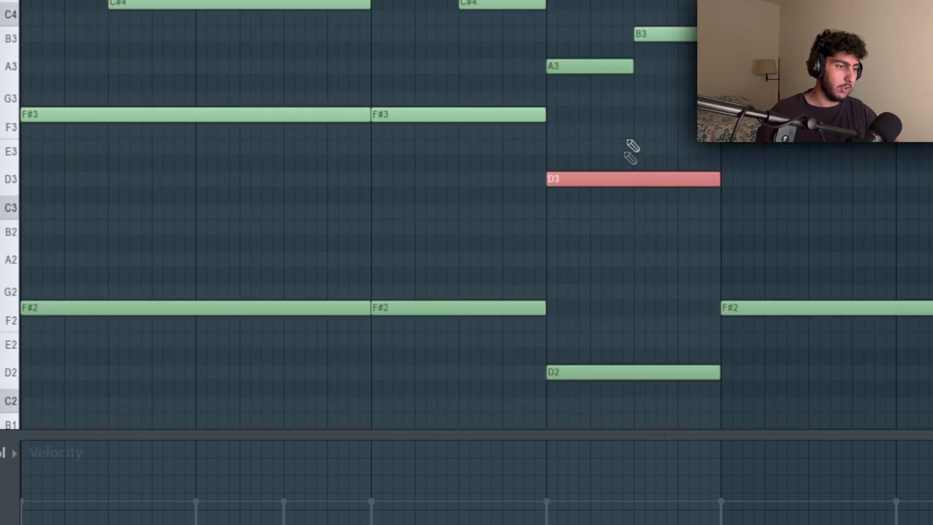
pyautogui.scroll(-1, 471, 180)
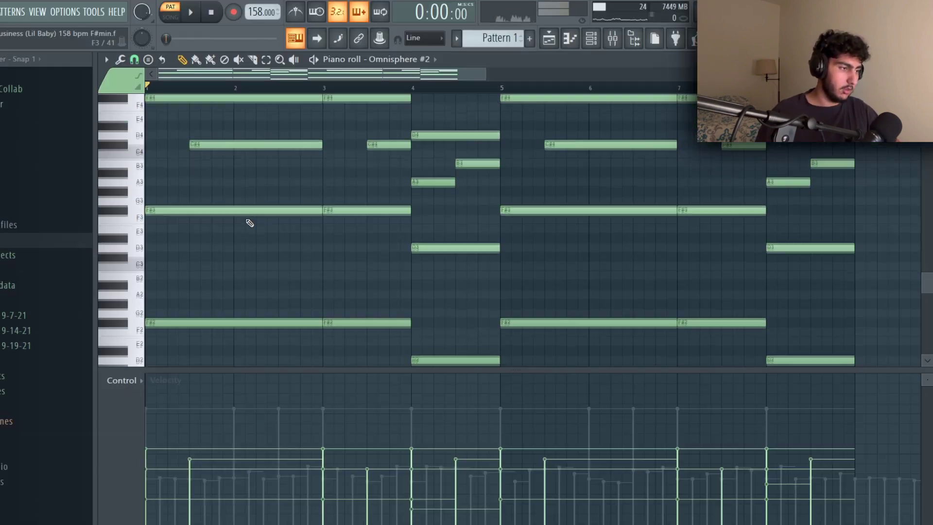
# Highlight all the F#3 and D3 notes across the eight bars and compare them with the F#2 and D2 octave.
pyautogui.moveTo(480, 262); pyautogui.dragTo(250, 208)
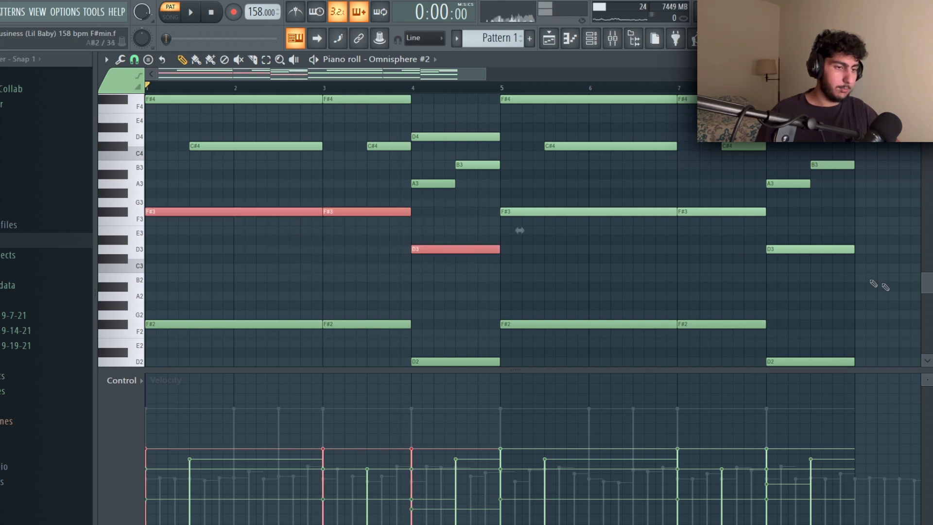
pyautogui.moveTo(855, 281); pyautogui.dragTo(523, 199)
pyautogui.scroll(2, 613, 218)
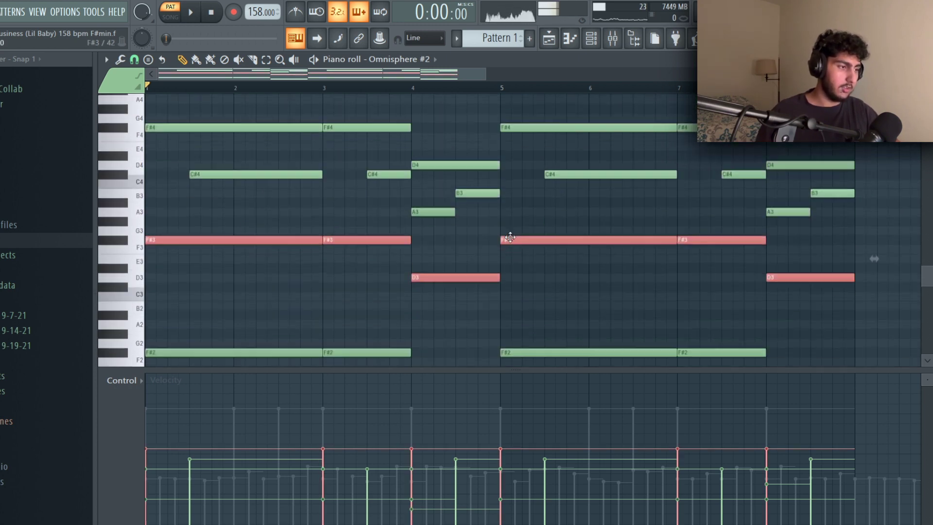
pyautogui.scroll(-4, 380, 256)
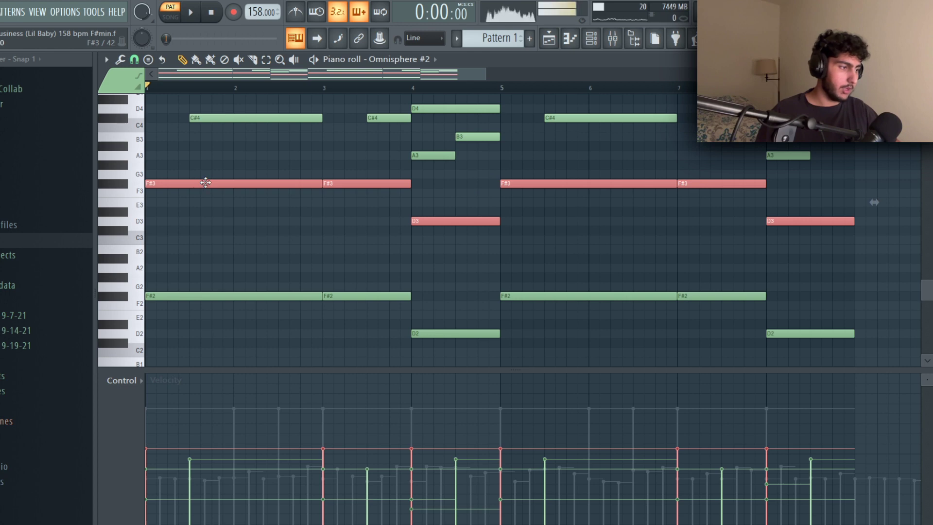
pyautogui.moveTo(204, 183); pyautogui.dragTo(183, 294)
pyautogui.click(396, 315)
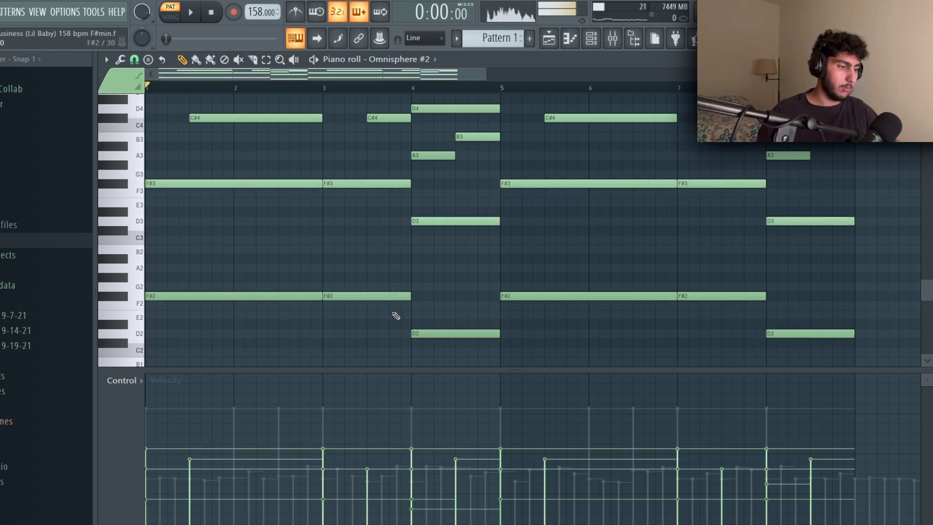
# Highlight the F#4 and D4 notes across all eight bars and compare them with the F#3 and D3 octave below.
pyautogui.scroll(2, 511, 270)
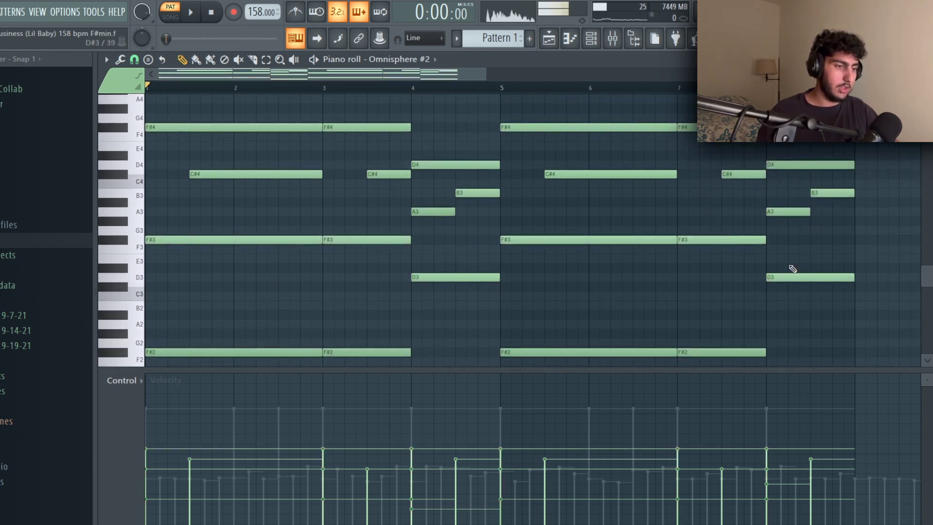
pyautogui.moveTo(831, 168); pyautogui.dragTo(207, 131)
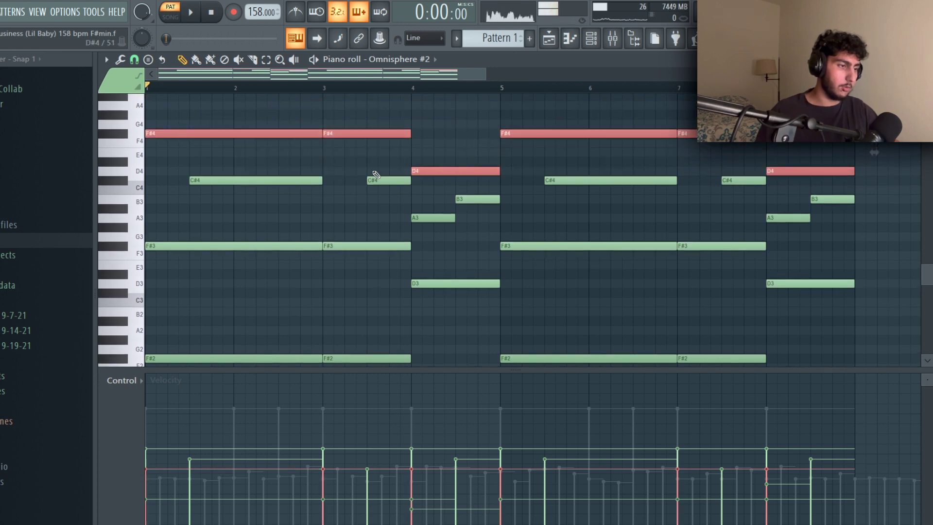
pyautogui.click(356, 208)
pyautogui.moveTo(346, 121); pyautogui.dragTo(336, 253)
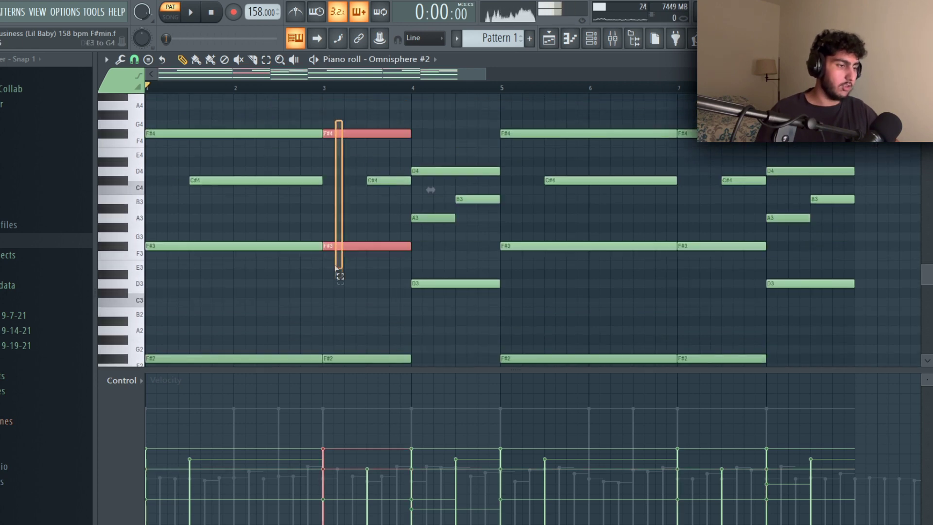
pyautogui.moveTo(442, 158); pyautogui.dragTo(444, 180)
pyautogui.moveTo(458, 271); pyautogui.dragTo(461, 315)
pyautogui.click(452, 257)
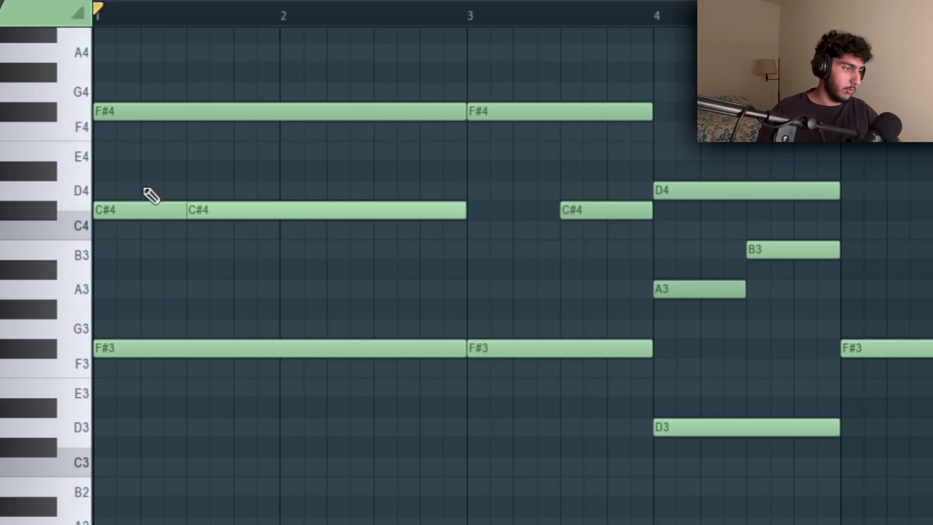
# Try filling in the first chord with a two-bar A3 and an opening C#4, and delete both added notes.
pyautogui.moveTo(174, 161); pyautogui.dragTo(160, 273)
pyautogui.keyDown('ctrl'); pyautogui.click(183, 228); pyautogui.keyUp('ctrl')
pyautogui.click(173, 290)
pyautogui.moveTo(160, 202); pyautogui.dragTo(130, 240)
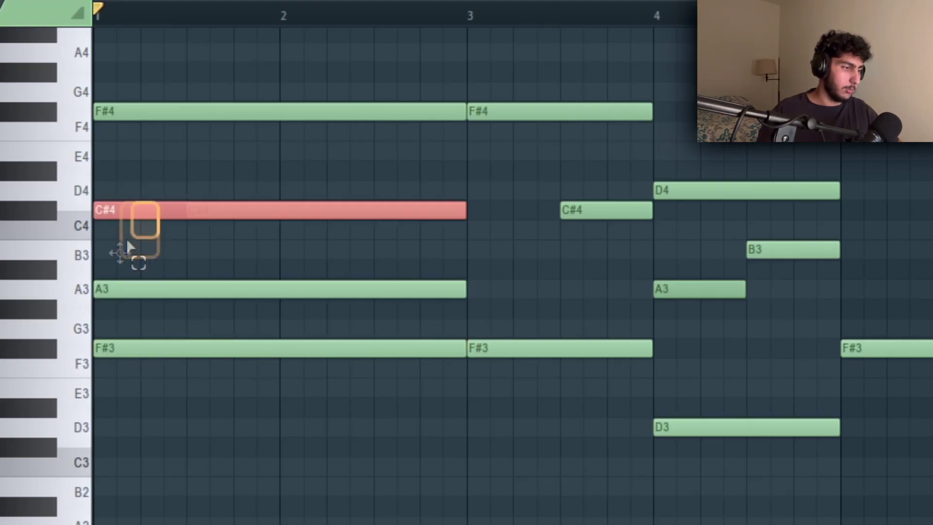
pyautogui.keyDown('ctrl'); pyautogui.click(168, 260); pyautogui.keyUp('ctrl')
pyautogui.rightClick(152, 209)
pyautogui.rightClick(231, 290)
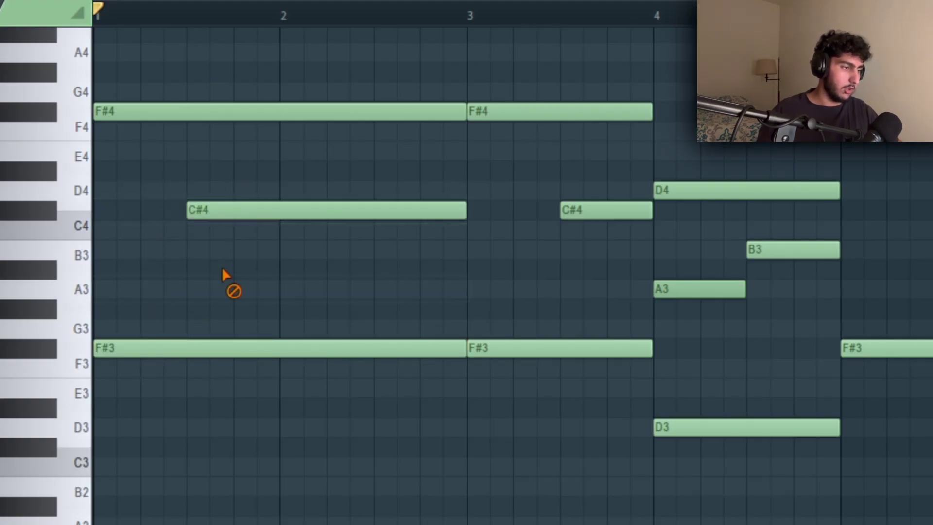
# Highlight the delayed C#4 notes in the first three bars of the Omnisphere #2 chords.
pyautogui.moveTo(319, 268); pyautogui.dragTo(183, 192)
pyautogui.click(301, 255)
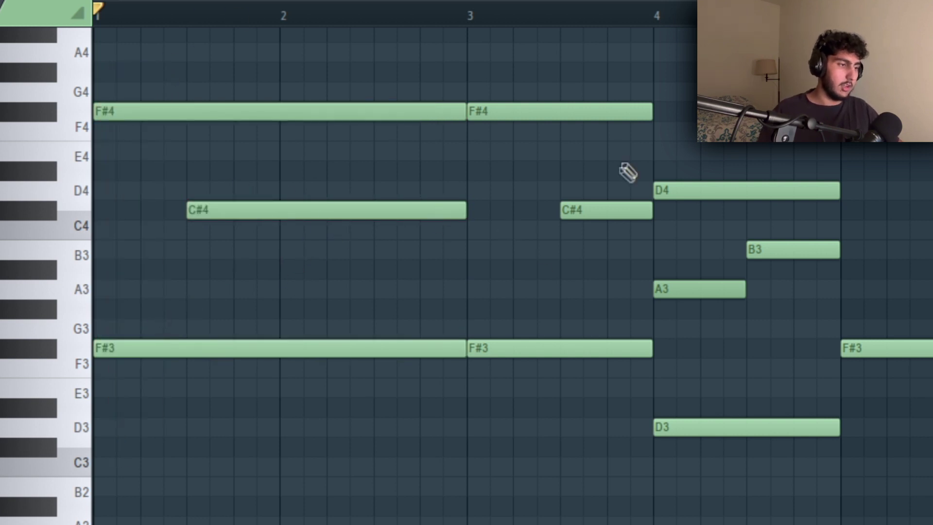
pyautogui.moveTo(625, 173); pyautogui.dragTo(577, 247)
pyautogui.click(601, 275)
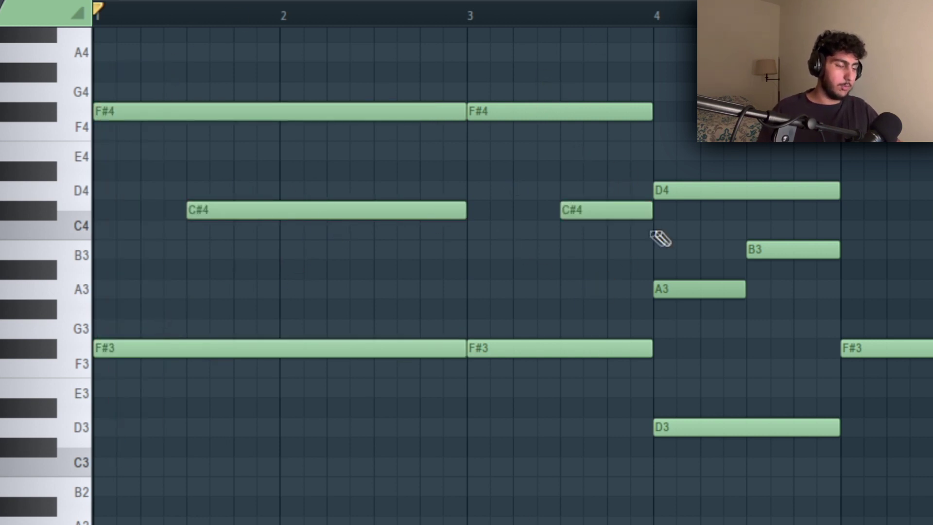
# Pick out the A3 and B3 notes that form the moving middle voice in bar 4.
pyautogui.scroll(2, 821, 310)
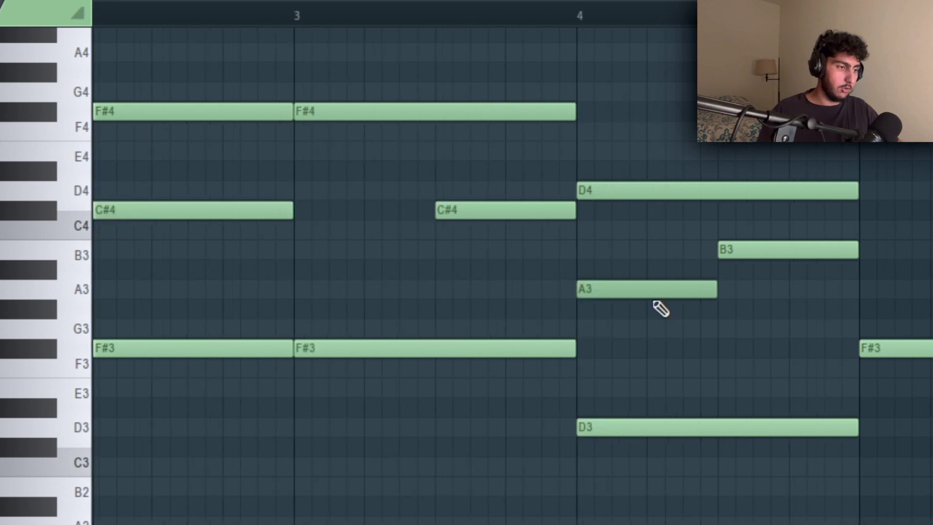
pyautogui.keyDown('ctrl'); pyautogui.click(627, 294); pyautogui.keyUp('ctrl')
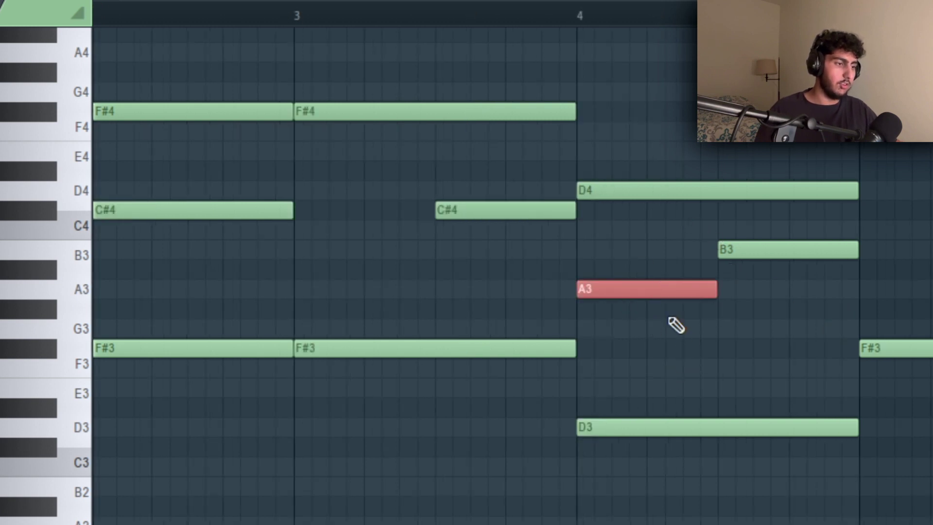
pyautogui.keyDown('ctrl'); pyautogui.click(803, 250); pyautogui.keyUp('ctrl')
pyautogui.click(783, 314)
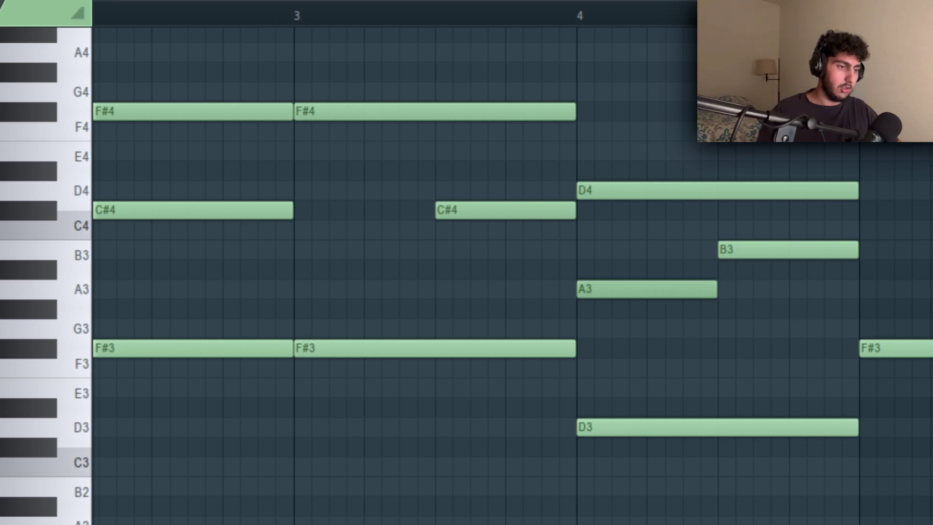
# Highlight the first four bars to compare them with their repeat, and play the pattern with the Omnisphere #2 chords.
pyautogui.scroll(-2, 370, 167)
pyautogui.scroll(1, 371, 167)
pyautogui.moveTo(396, 91); pyautogui.dragTo(50, 92)
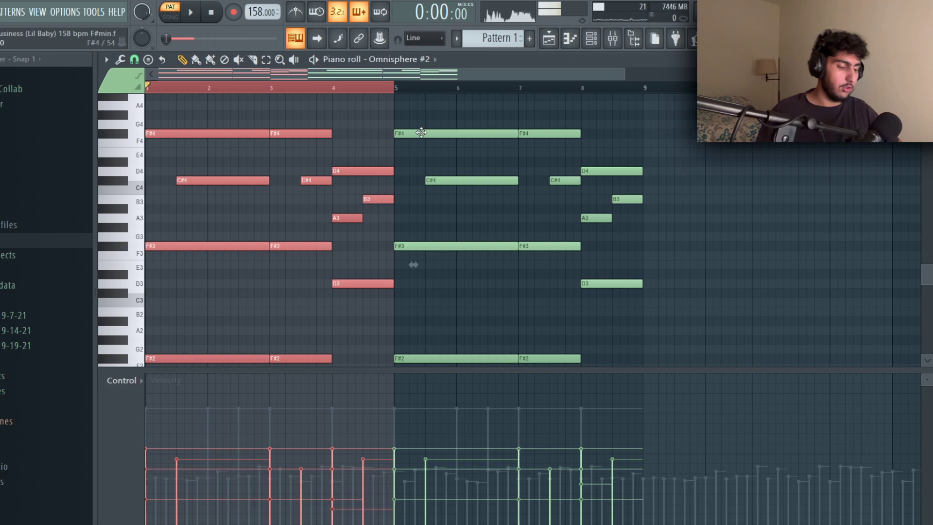
pyautogui.click(600, 140)
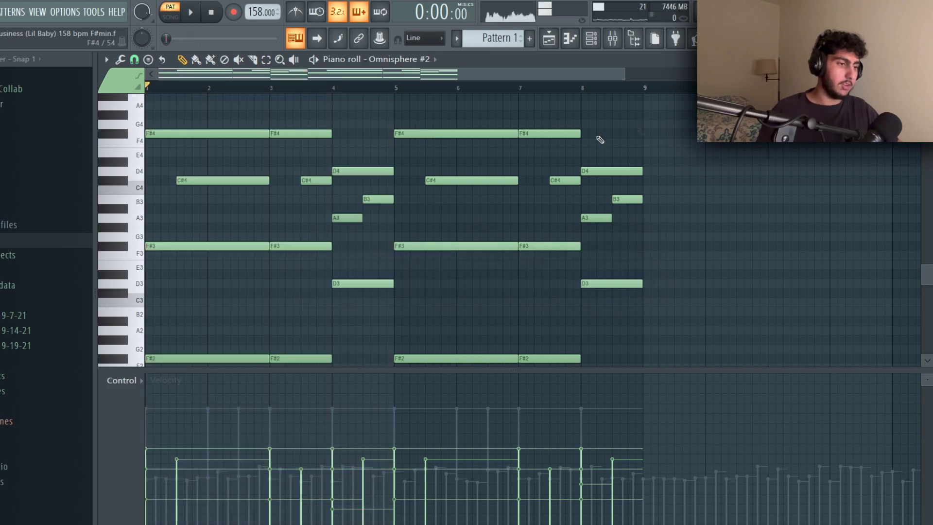
pyautogui.press('space')
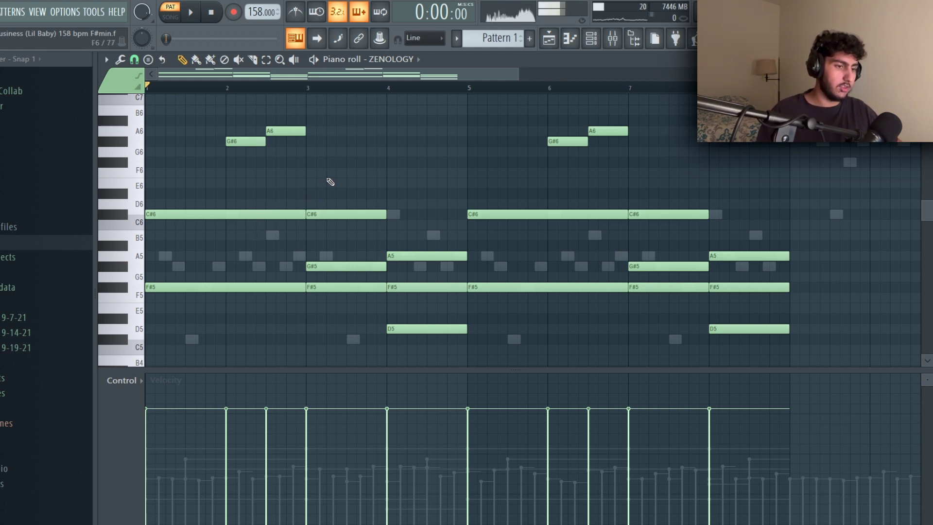
# Examine the ZENOLOGY chord progression across its eight bars and highlight the G#6 and A6 notes in bar 2.
pyautogui.scroll(-1, 202, 198)
pyautogui.scroll(1, 202, 198)
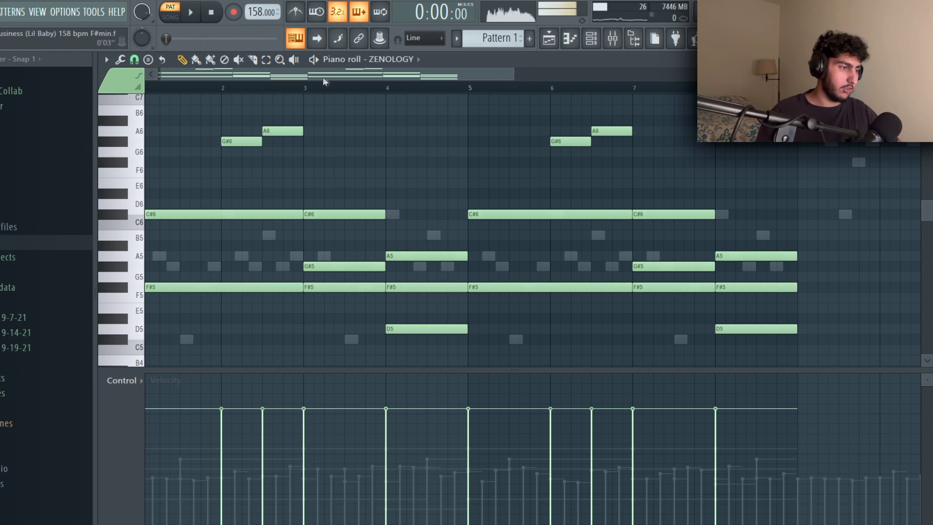
pyautogui.scroll(3, 266, 91)
pyautogui.hscroll(-1, 284, 144)
pyautogui.scroll(-2, 285, 144)
pyautogui.scroll(-1, 292, 165)
pyautogui.scroll(1, 245, 185)
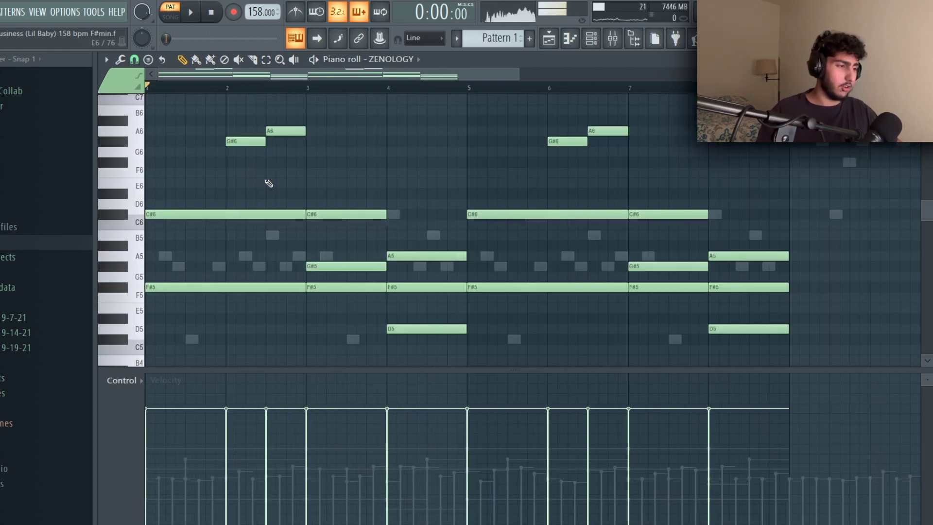
pyautogui.moveTo(308, 156); pyautogui.dragTo(229, 131)
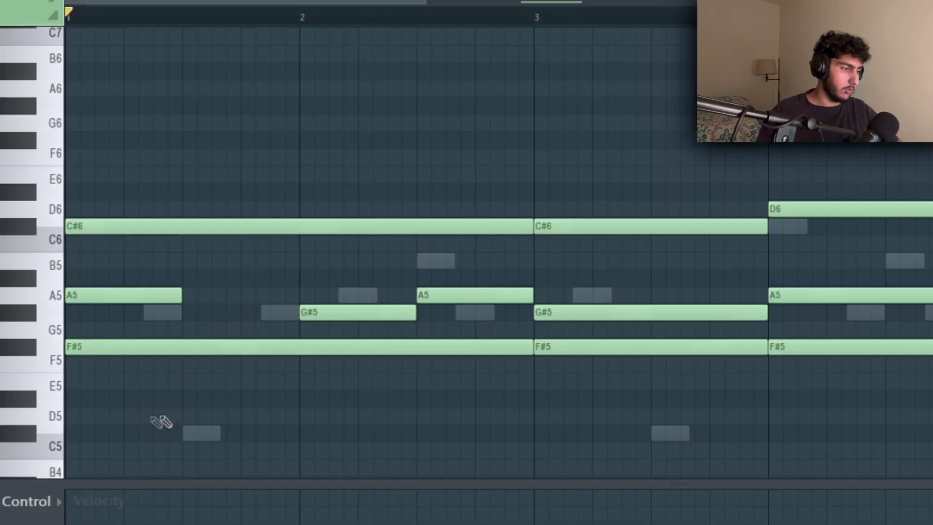
# Highlight the F#5, A5 and C#6 notes of the first ZENOLOGY chord, together and one by one.
pyautogui.moveTo(177, 333); pyautogui.dragTo(192, 173)
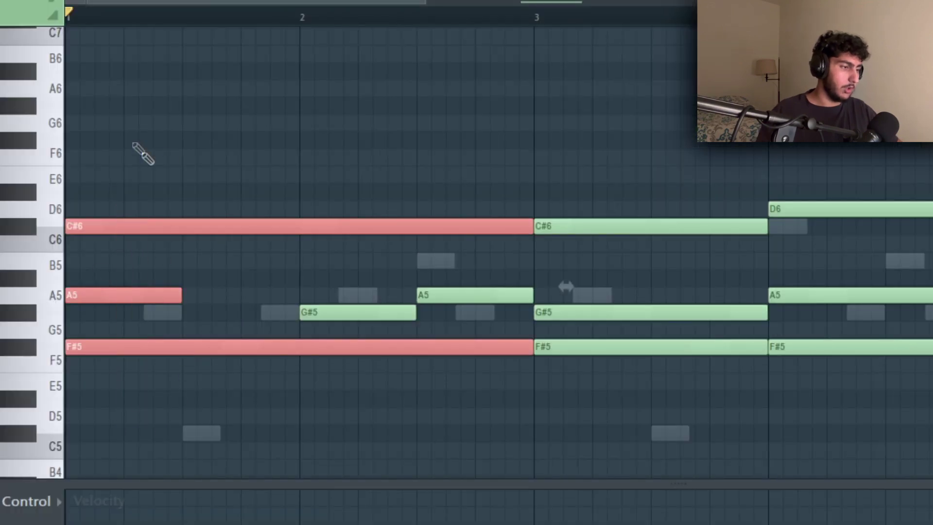
pyautogui.keyDown('ctrl'); pyautogui.click(212, 389); pyautogui.keyUp('ctrl')
pyautogui.keyDown('ctrl'); pyautogui.keyDown('shift'); pyautogui.click(196, 346); pyautogui.keyUp('shift'); pyautogui.keyUp('ctrl')
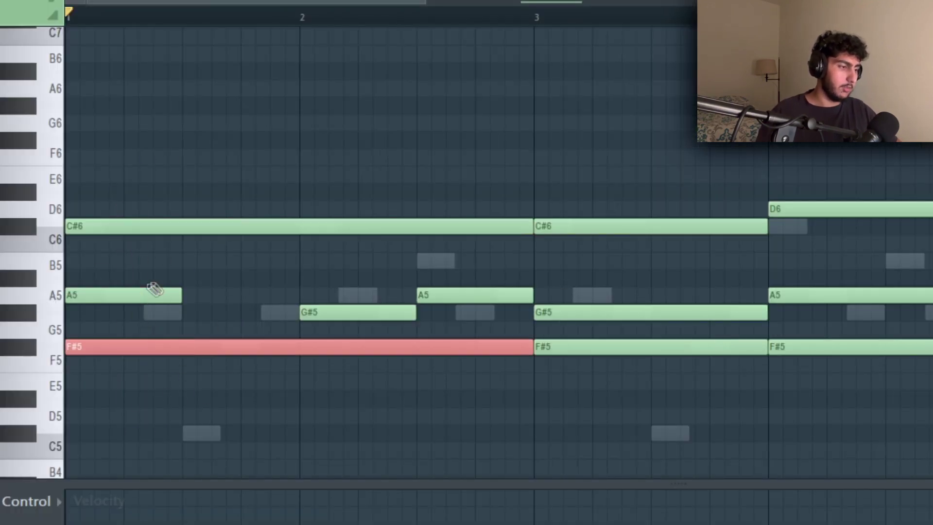
pyautogui.keyDown('ctrl'); pyautogui.keyDown('shift'); pyautogui.click(154, 292); pyautogui.keyUp('shift'); pyautogui.keyUp('ctrl')
pyautogui.keyDown('ctrl'); pyautogui.keyDown('shift'); pyautogui.click(129, 227); pyautogui.keyUp('shift'); pyautogui.keyUp('ctrl')
pyautogui.click(247, 285)
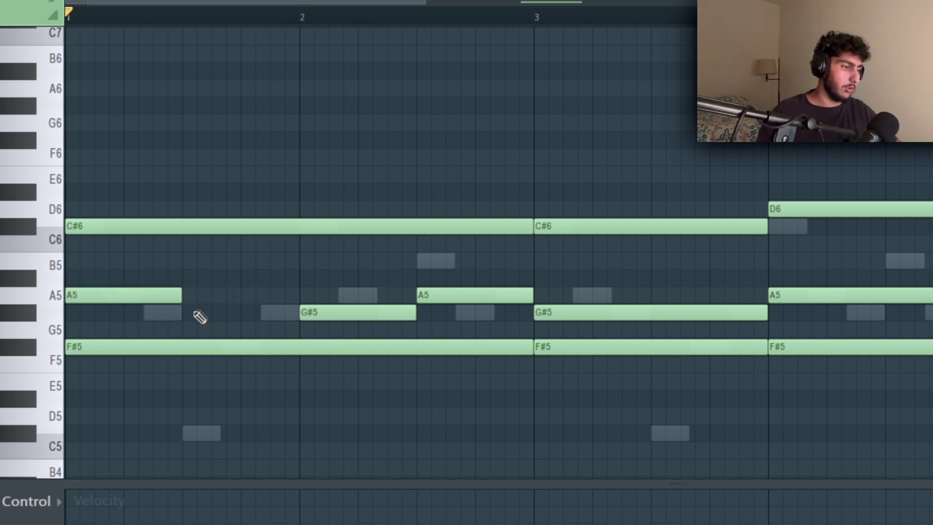
# Delete the A5 note in bar 1 of the ZENOLOGY chords and highlight the F#5 and C#6 notes.
pyautogui.moveTo(178, 202); pyautogui.dragTo(152, 245)
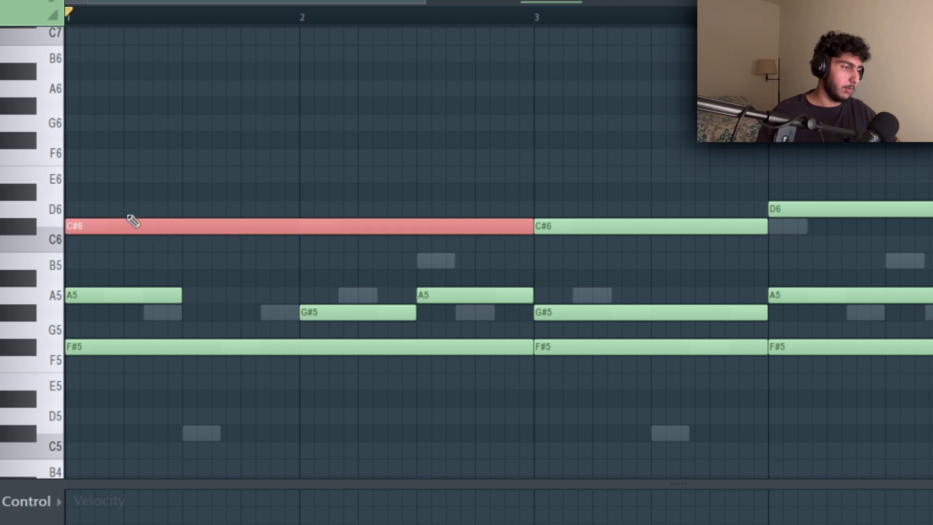
pyautogui.rightClick(175, 196)
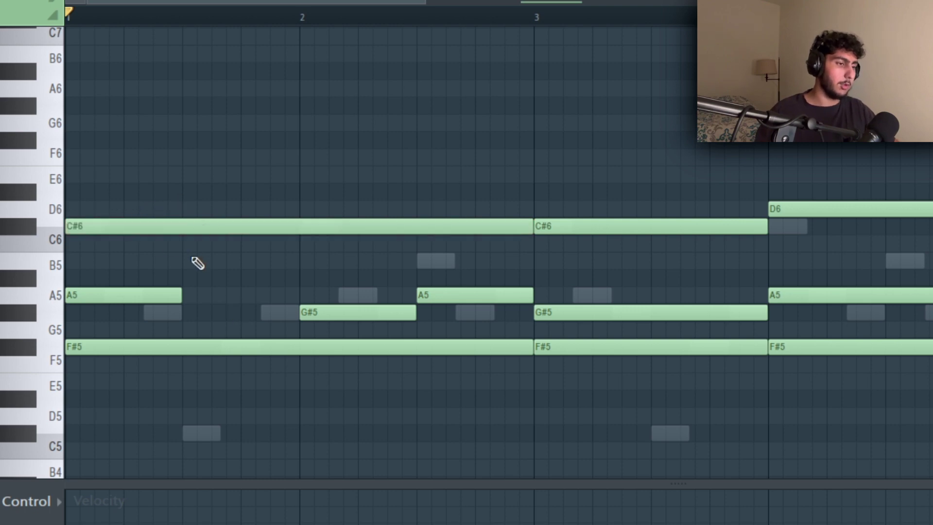
pyautogui.rightClick(180, 295)
pyautogui.moveTo(233, 167); pyautogui.dragTo(224, 350)
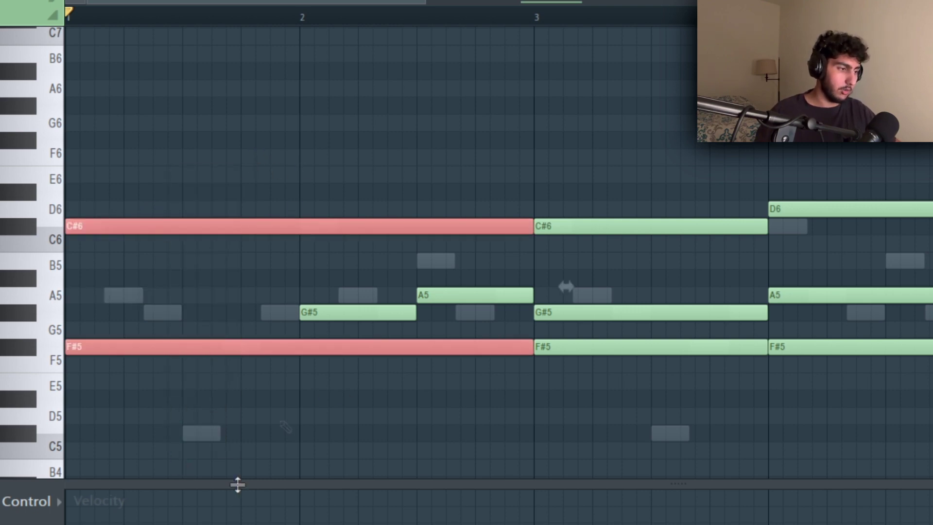
# Raise the G#5 and A5 notes in bar 2 of the ZENOLOGY part by one octave.
pyautogui.rightClick(309, 406)
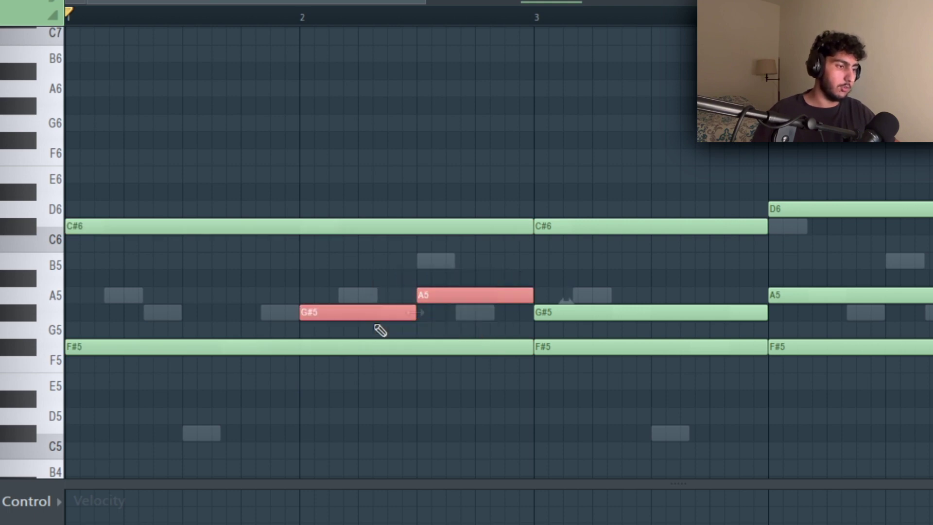
pyautogui.moveTo(476, 319); pyautogui.dragTo(370, 287)
pyautogui.hotkey('ctrl', 'Up')
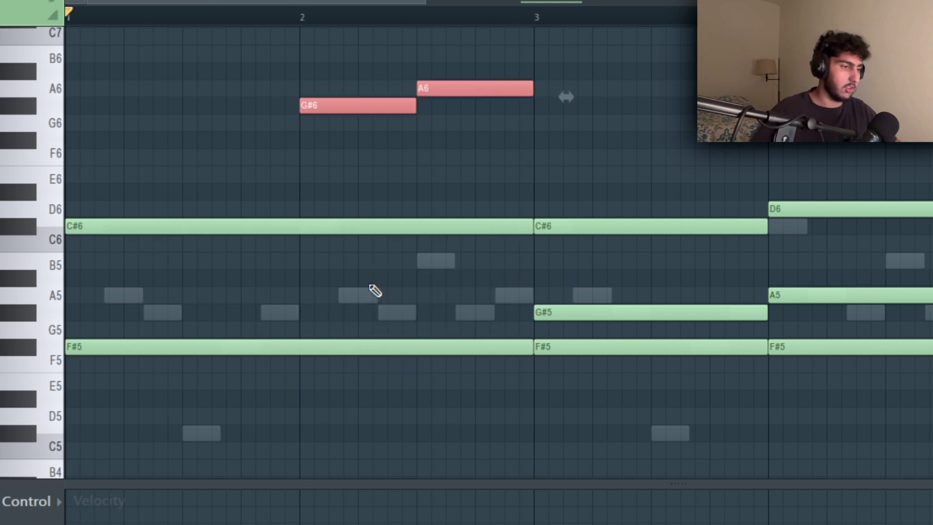
# Move the D6 note in bar 4 of the ZENOLOGY chords down one octave to D5.
pyautogui.click(854, 205)
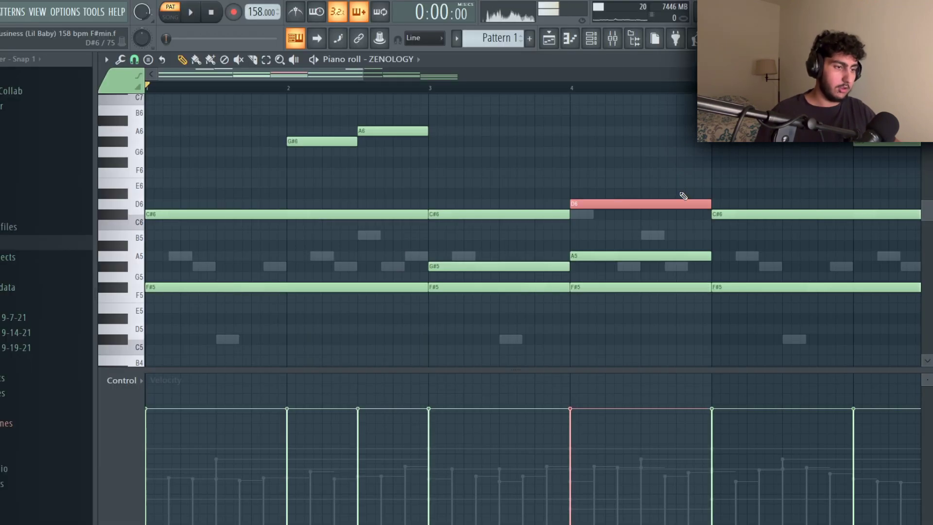
pyautogui.click(684, 196)
pyautogui.scroll(-4, 682, 189)
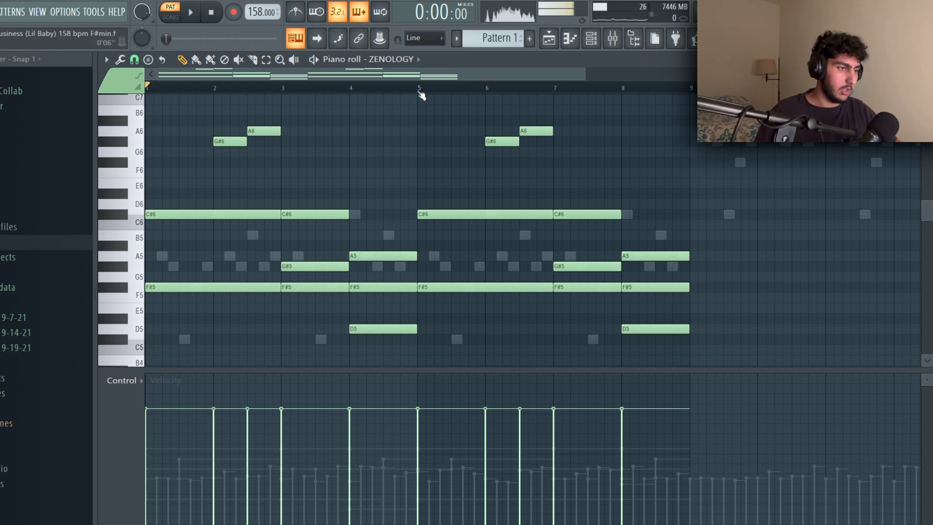
# Highlight the first four ZENOLOGY bars and their repeat in bars 5 to 8, and play the pattern.
pyautogui.moveTo(420, 90); pyautogui.dragTo(147, 90)
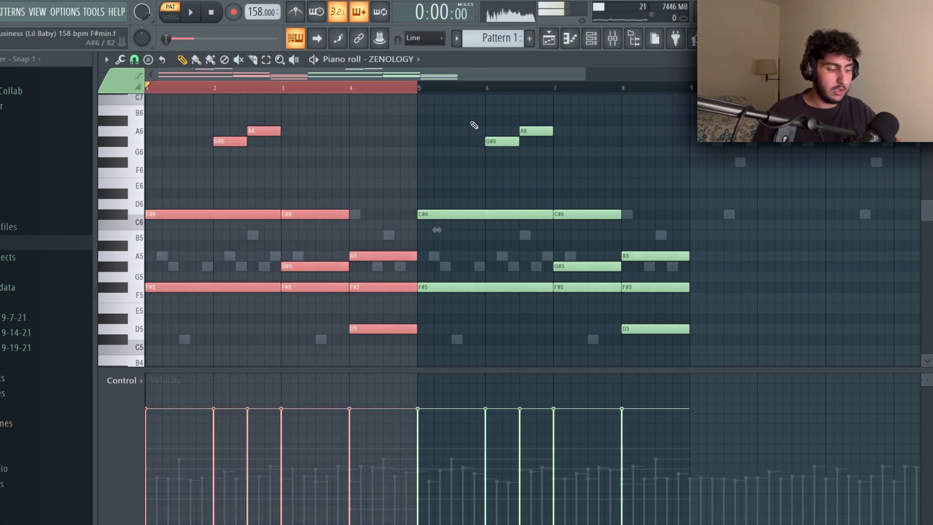
pyautogui.hotkey('ctrl', 'd')
pyautogui.moveTo(727, 343); pyautogui.dragTo(485, 135)
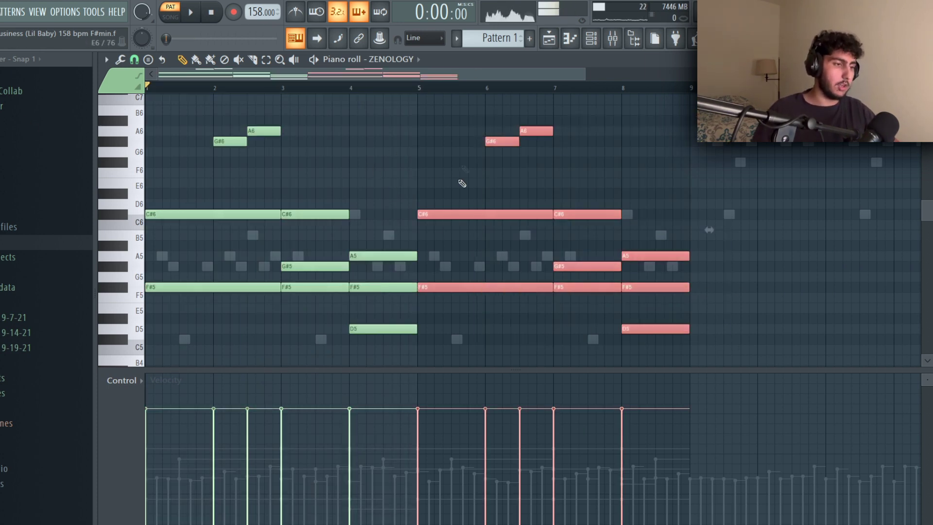
pyautogui.hotkey('ctrl', 'd')
pyautogui.press('space')
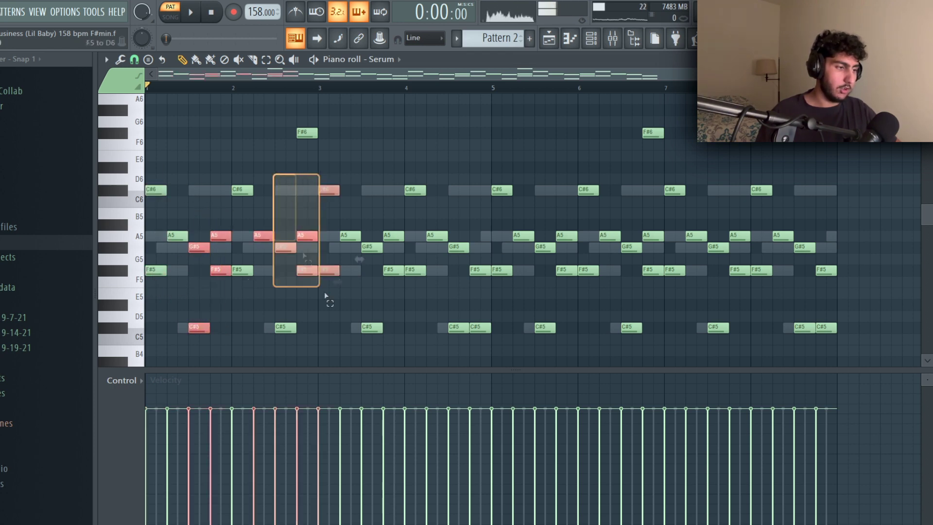
# Undo the last change in the Serum part of Pattern 2, and review its eight-bar melody by playing and scanning it.
pyautogui.hotkey('ctrl', 'z')
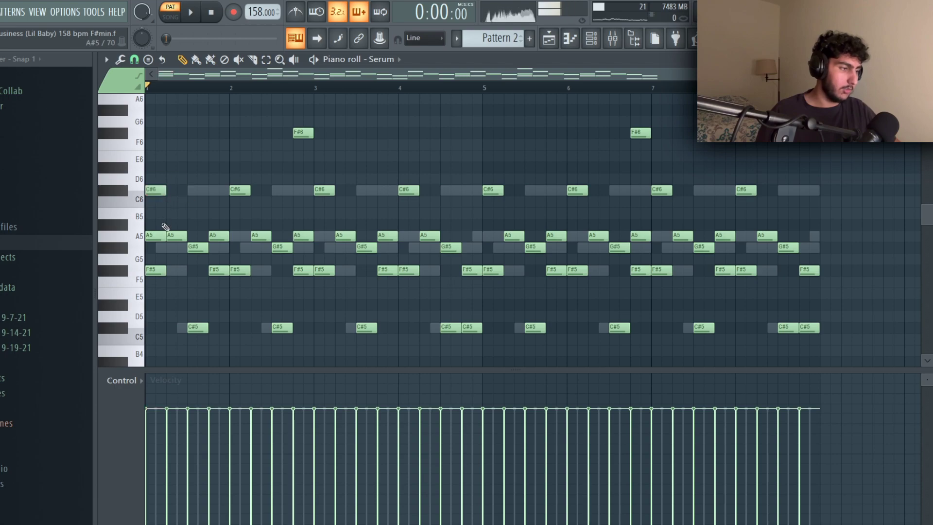
pyautogui.press('space')
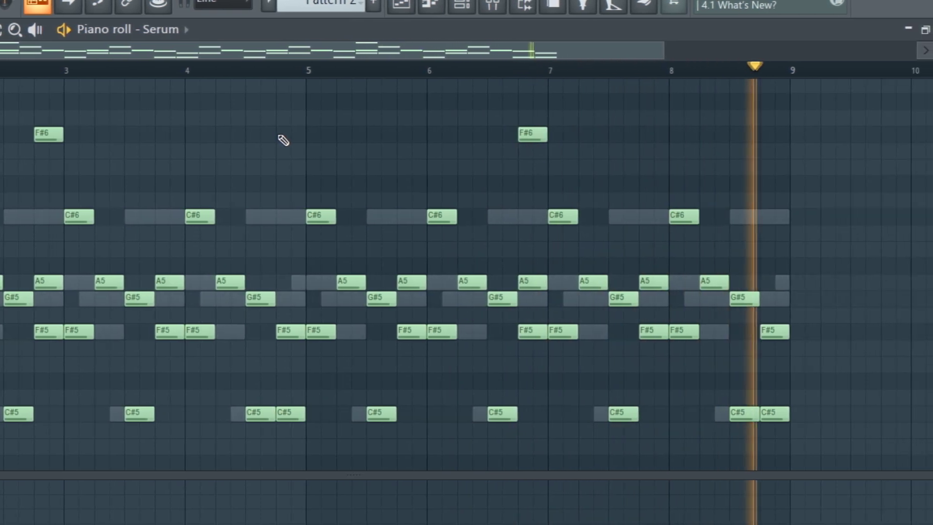
pyautogui.press('space')
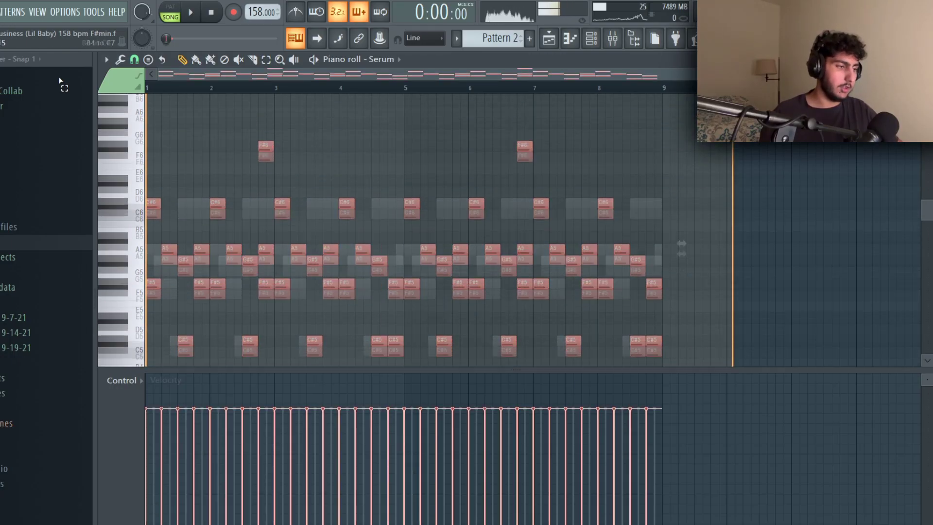
pyautogui.scroll(-2, 223, 158)
pyautogui.scroll(2, 298, 93)
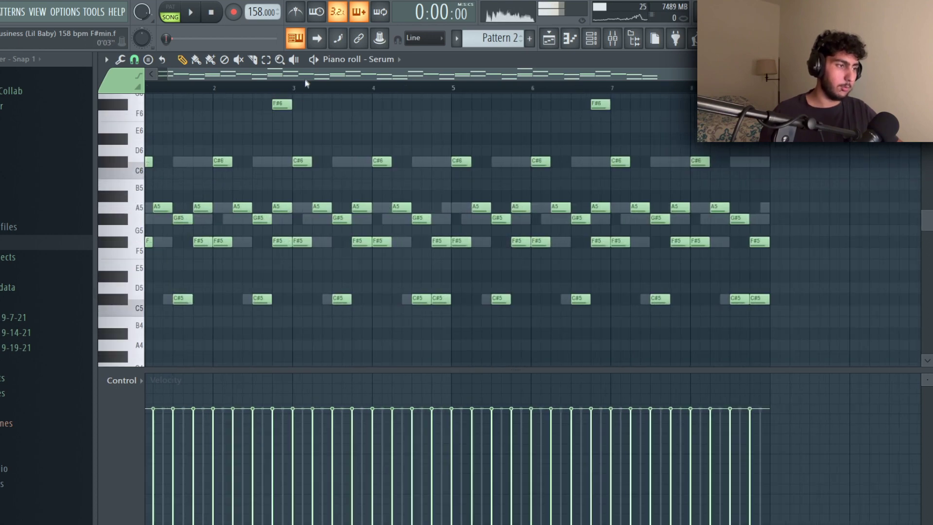
pyautogui.scroll(-2, 233, 89)
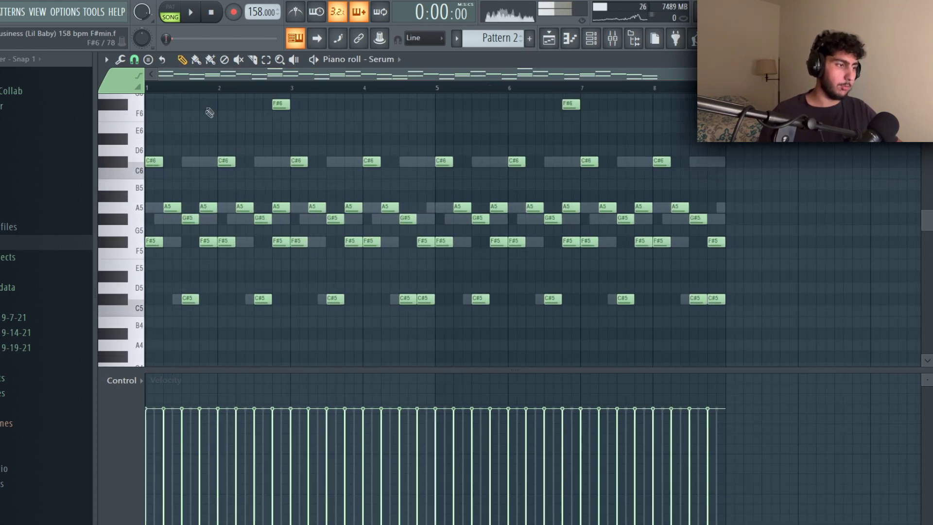
# Set Arcade's session key to F# min for the Distant Voices kit.
pyautogui.scroll(1, 225, 103)
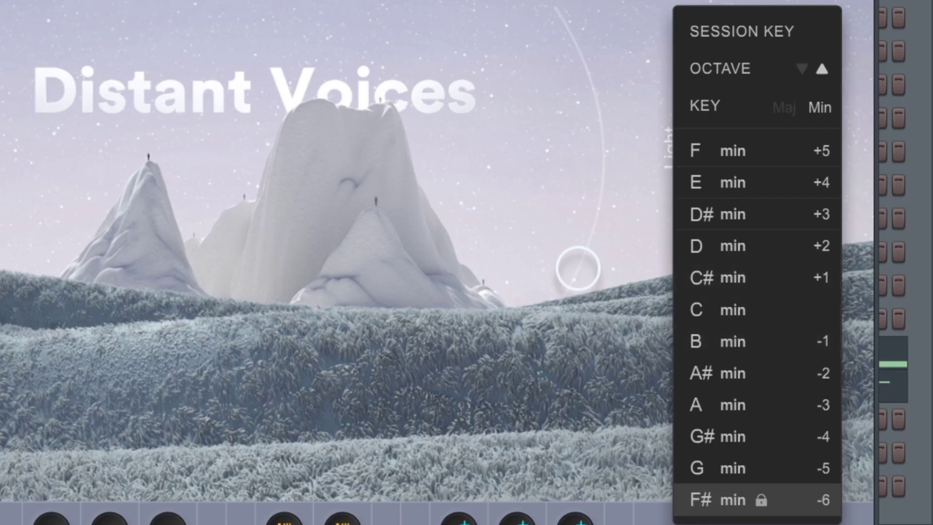
pyautogui.click(708, 498)
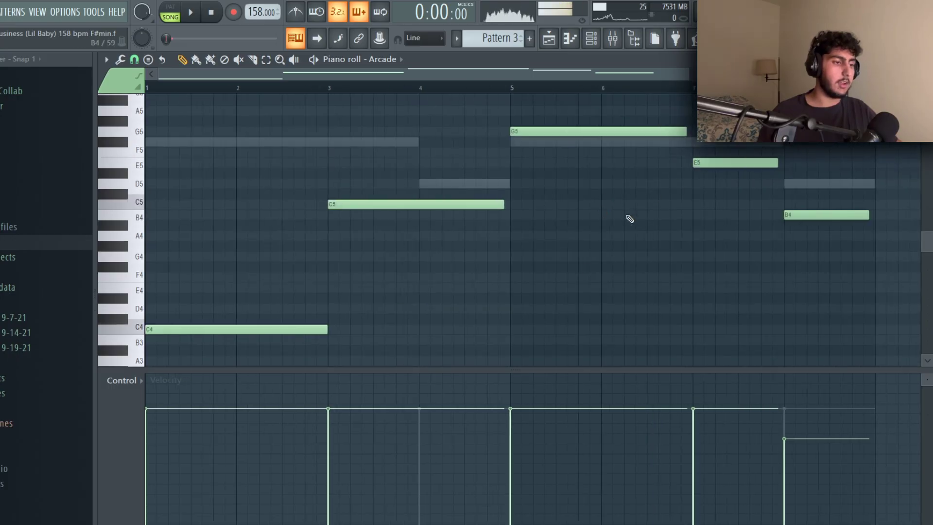
# Review the Arcade notes in Pattern 3 by highlighting and playing them, and open the Fruity Love Philter presets for Arcade.
pyautogui.scroll(-1, 629, 219)
pyautogui.moveTo(795, 365); pyautogui.dragTo(217, 86)
pyautogui.keyDown('ctrl'); pyautogui.click(369, 163); pyautogui.keyUp('ctrl')
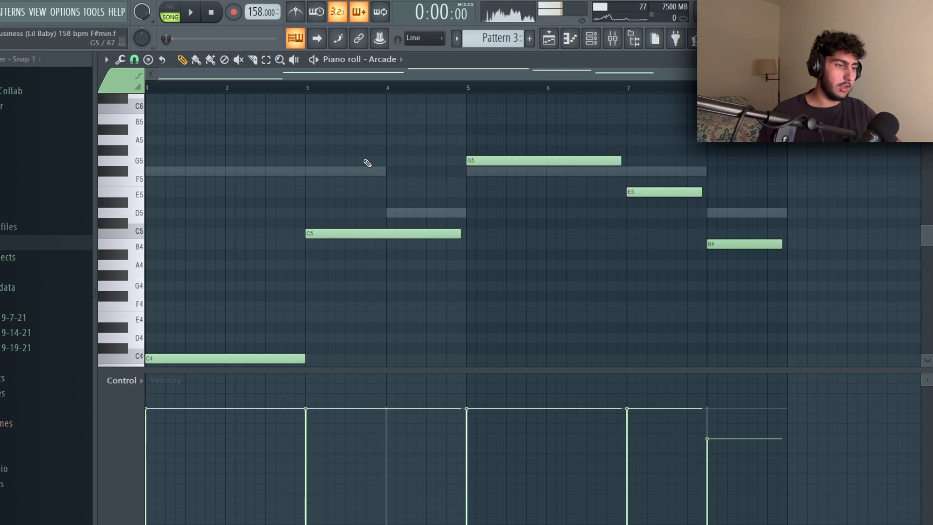
pyautogui.scroll(-1, 367, 163)
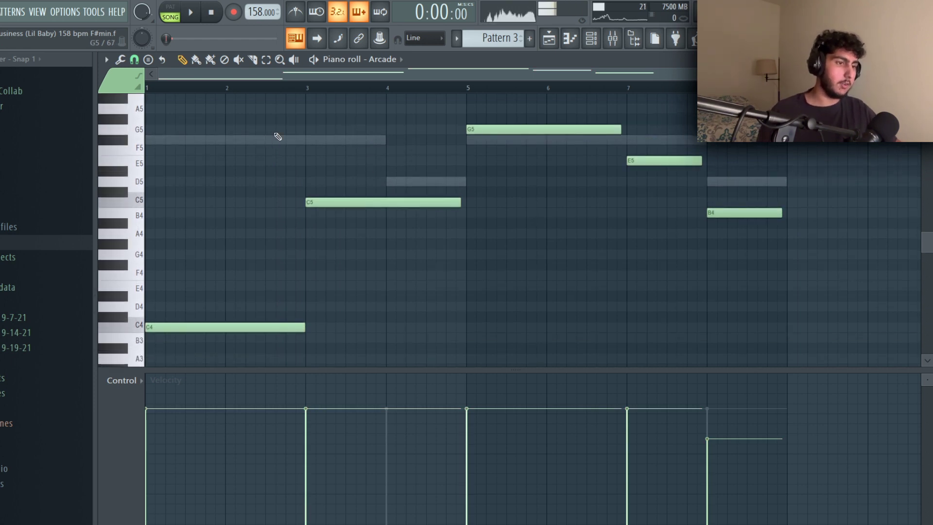
pyautogui.press('space')
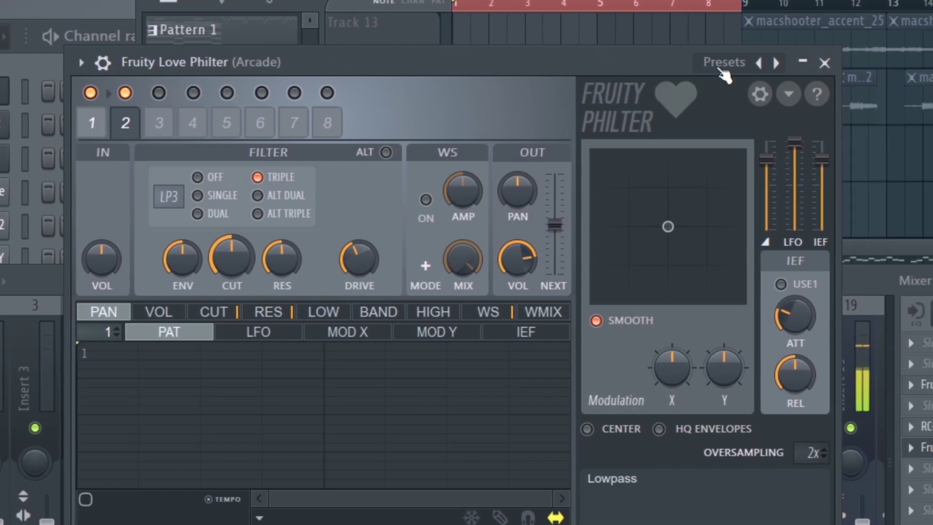
pyautogui.click(722, 64)
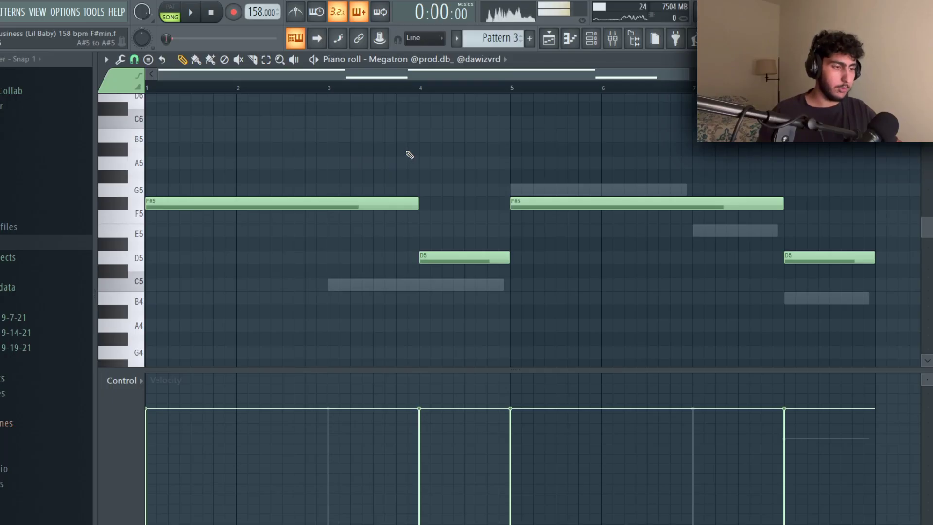
# Highlight all Megatron notes in Pattern 3, clear the selection, and play the part.
pyautogui.scroll(-1, 744, 301)
pyautogui.hotkey('ctrl', 'a')
pyautogui.hotkey('ctrl', 'd')
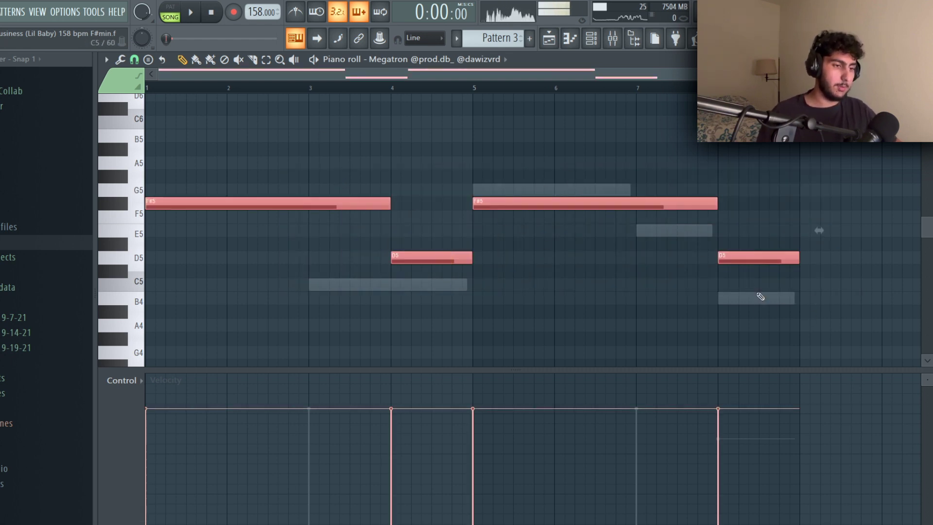
pyautogui.hotkey('ctrl', 'd')
pyautogui.press('space')
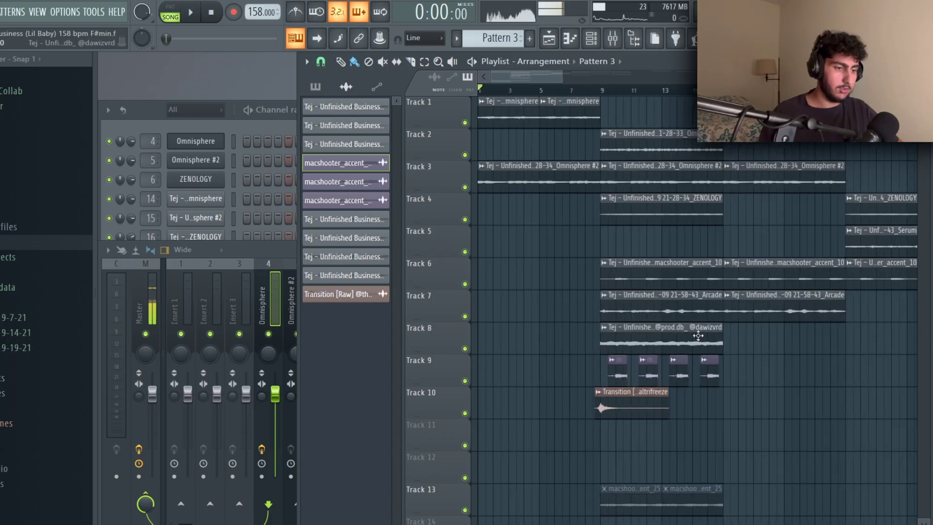
# Highlight the layered melody clips on Tracks 1 to 8 in the playlist, clear the selection, and single out the Track 9 accents.
pyautogui.moveTo(698, 336); pyautogui.dragTo(496, 96)
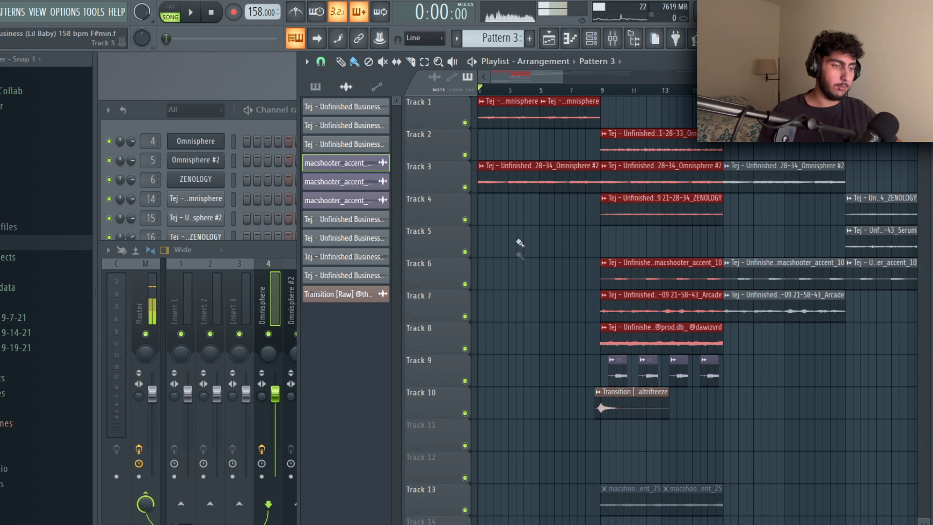
pyautogui.click(532, 236)
pyautogui.moveTo(766, 267); pyautogui.dragTo(221, 307)
pyautogui.click(640, 374)
pyautogui.click(436, 379)
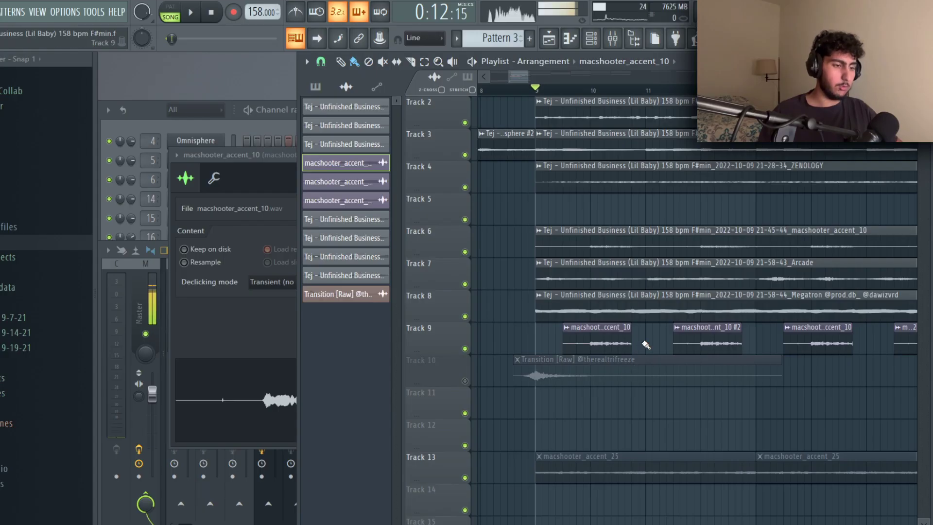
# Inspect the first macshooter_accent_10 clip on Track 9 and make the second one unique.
pyautogui.doubleClick(624, 338)
pyautogui.rightClick(643, 323)
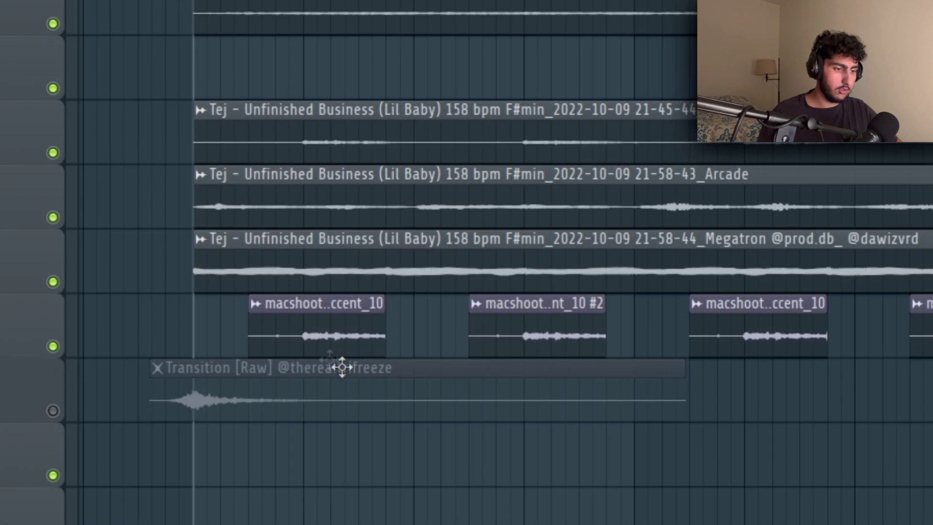
pyautogui.rightClick(510, 327)
pyautogui.click(347, 343)
pyautogui.moveTo(603, 336); pyautogui.dragTo(555, 333)
pyautogui.rightClick(477, 313)
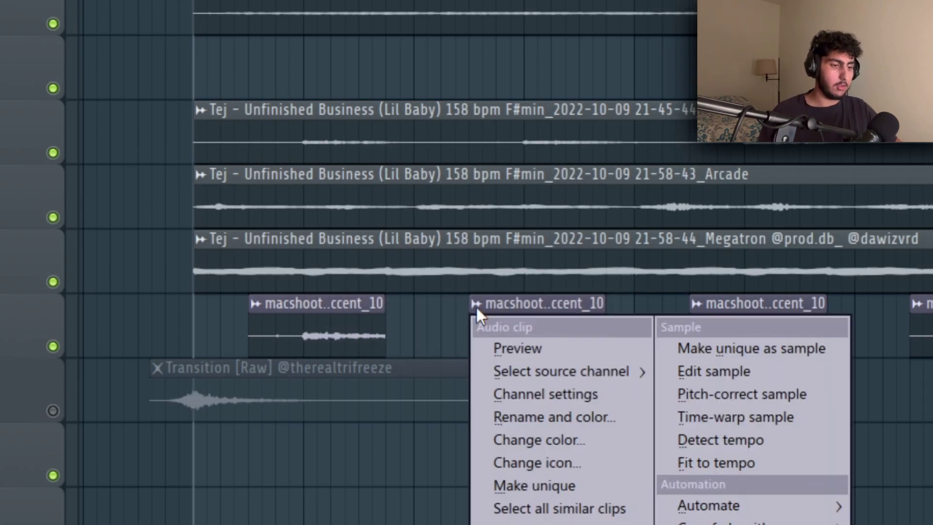
pyautogui.click(533, 481)
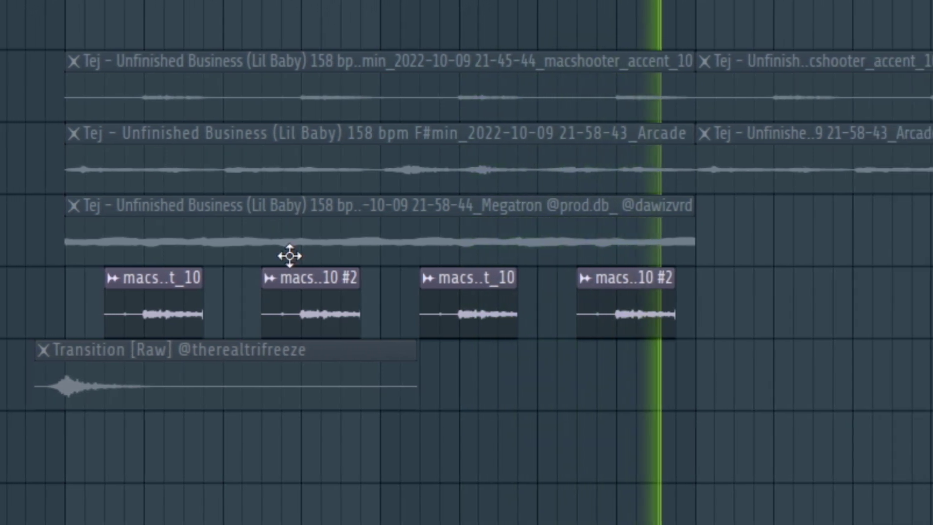
pyautogui.scroll(1, 700, 262)
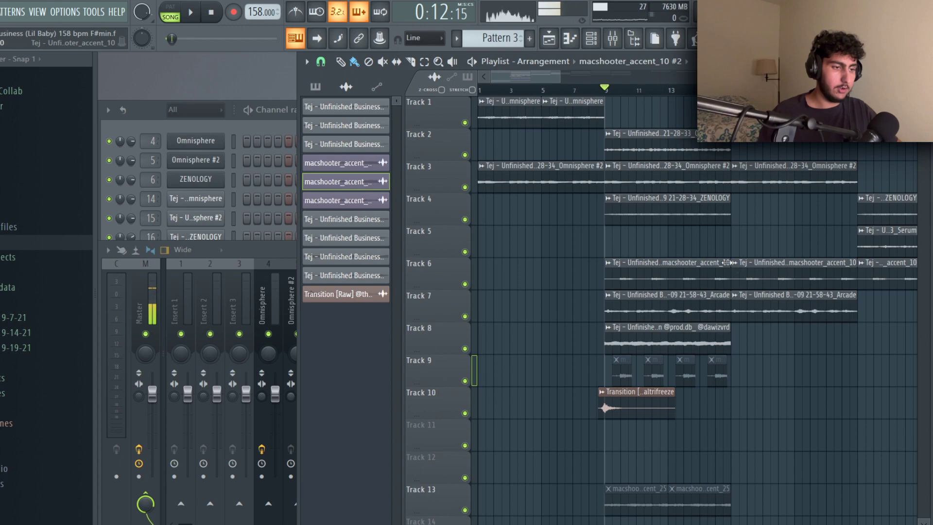
pyautogui.scroll(-2, 669, 376)
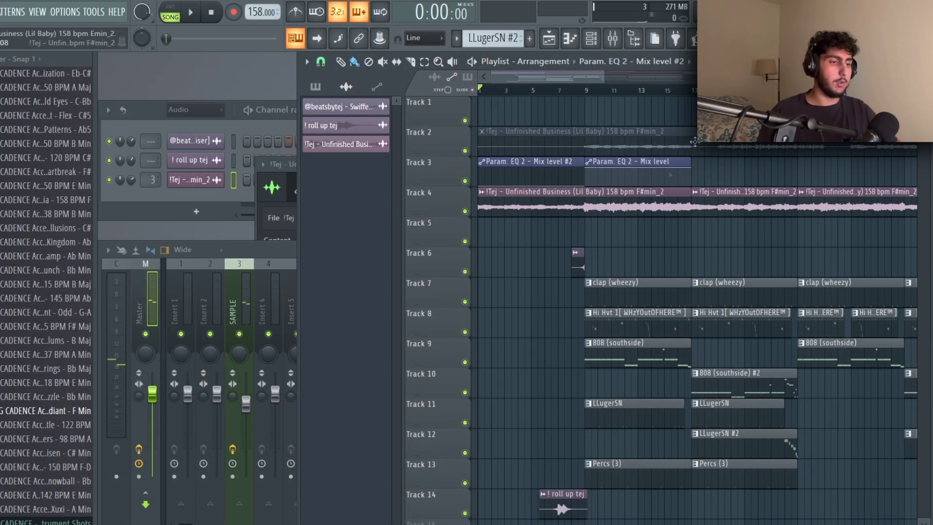
# Open the channel settings of the Unfinished Business sample clip on Track 4, and survey the full drum arrangement in the playlist.
pyautogui.scroll(-2, 656, 249)
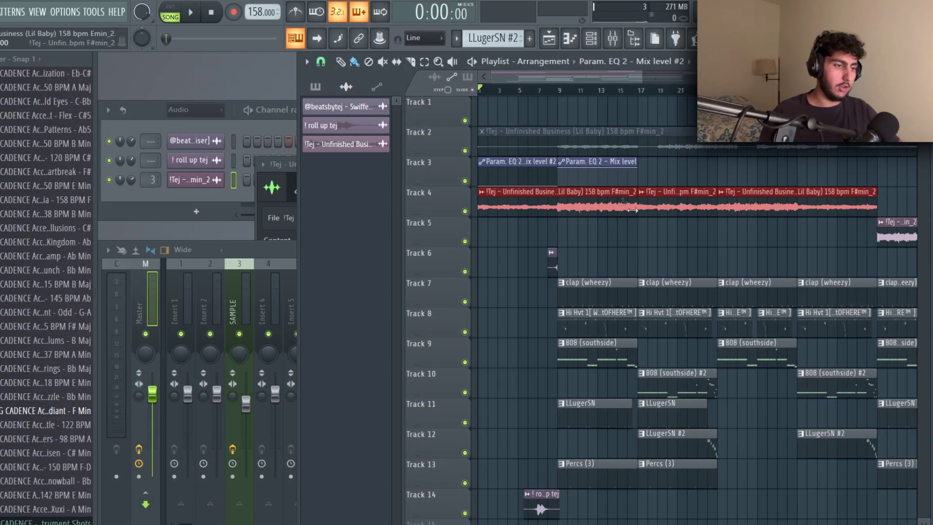
pyautogui.doubleClick(593, 205)
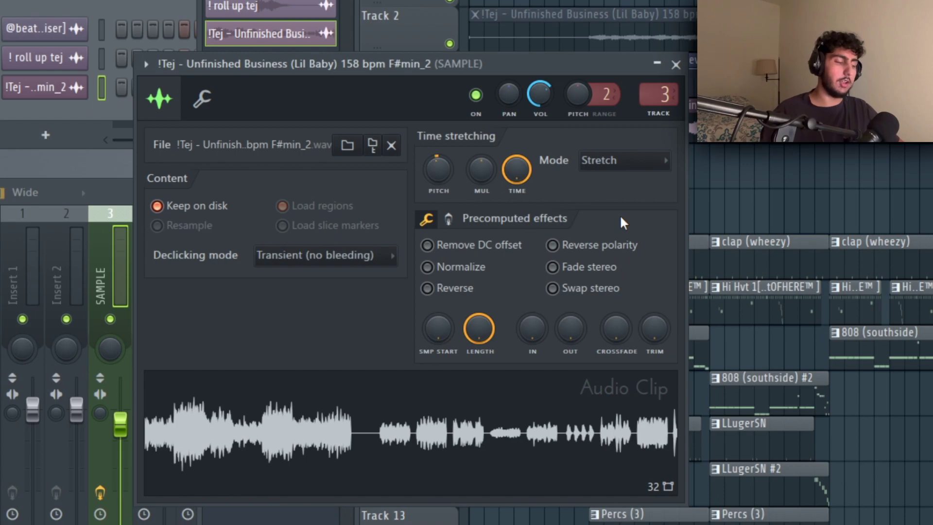
pyautogui.scroll(-5, 621, 264)
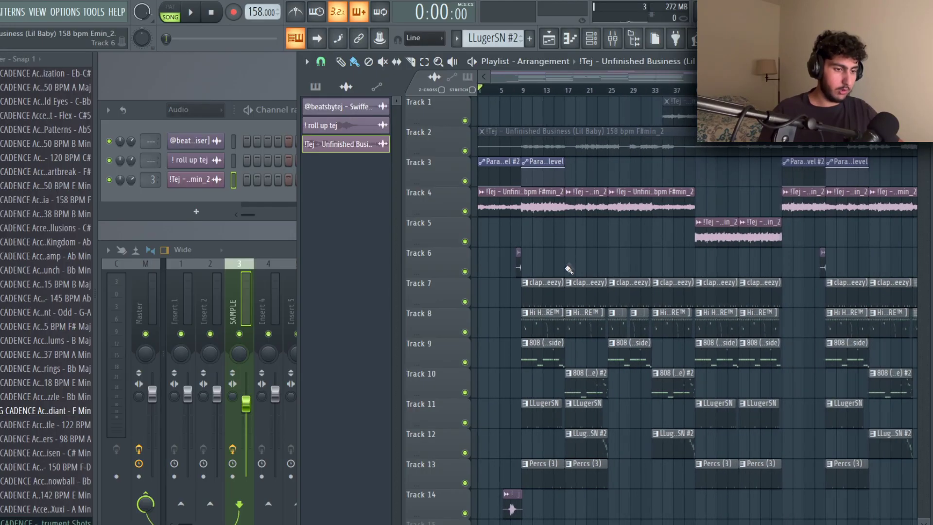
pyautogui.scroll(3, 565, 262)
pyautogui.scroll(3, 561, 226)
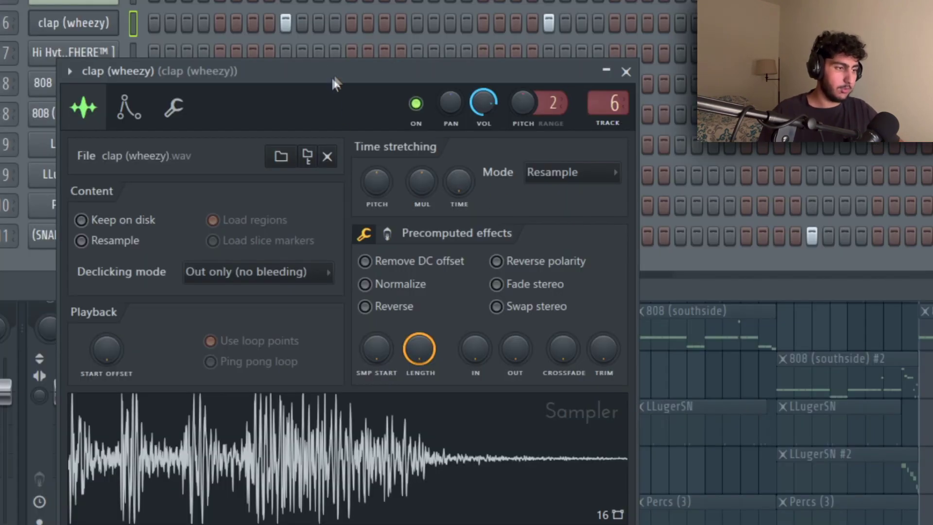
# Review the clap (wheezy) pattern, single out the extra clap early in bar 8, and play the pattern.
pyautogui.moveTo(331, 81); pyautogui.dragTo(546, 13)
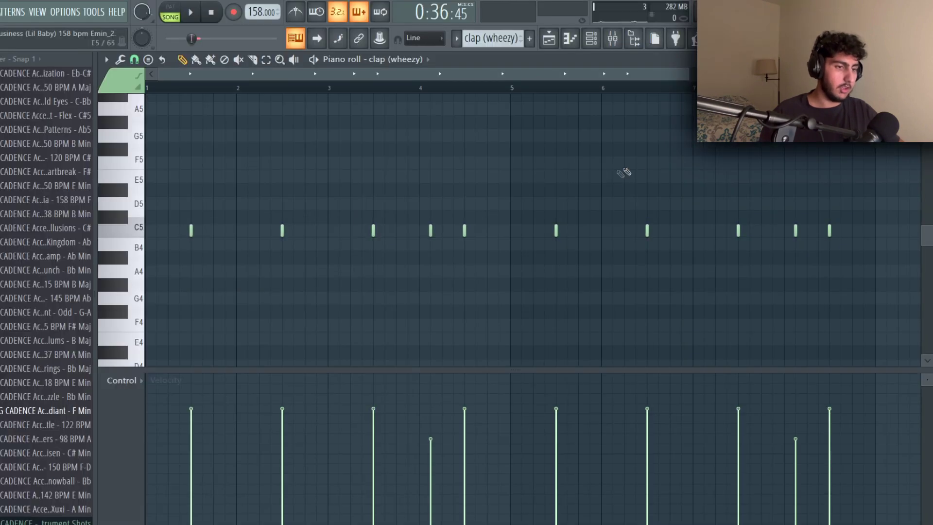
pyautogui.scroll(3, 627, 175)
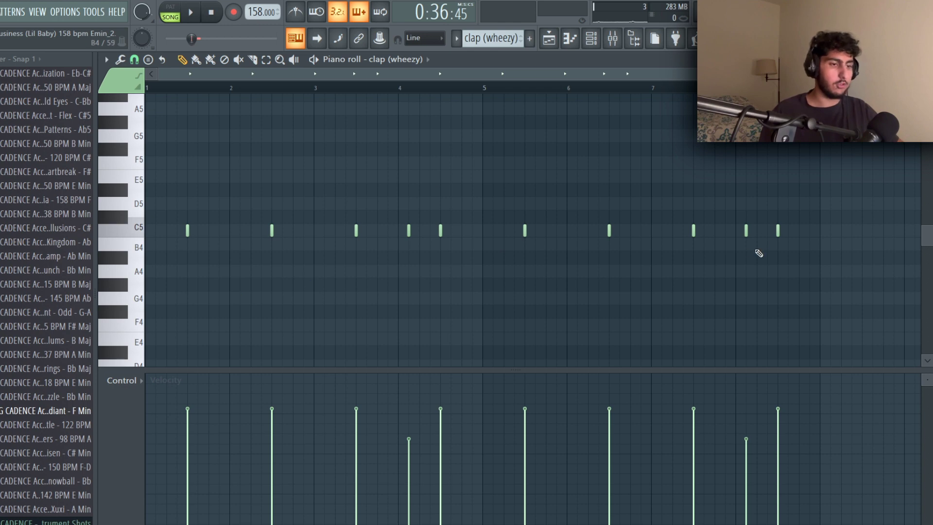
pyautogui.keyDown('ctrl'); pyautogui.click(746, 231); pyautogui.keyUp('ctrl')
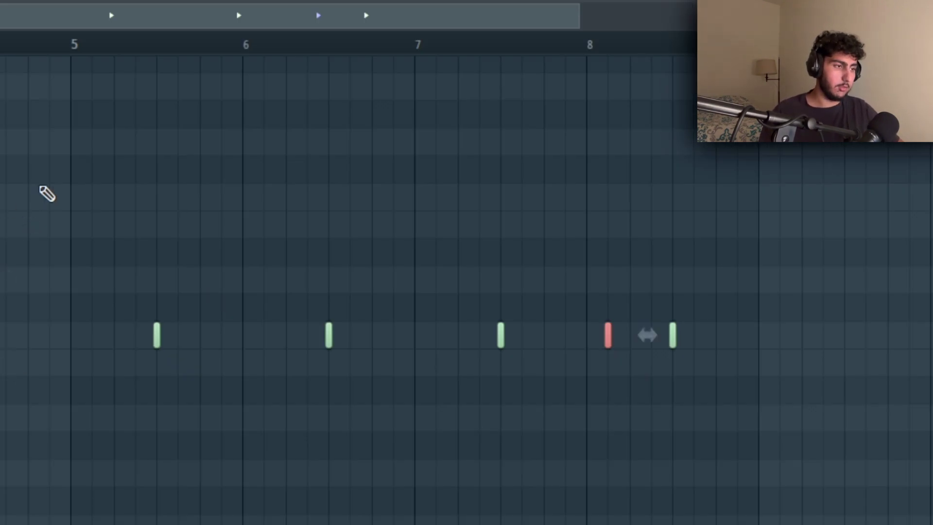
pyautogui.hotkey('ctrl', 'd')
pyautogui.press('space')
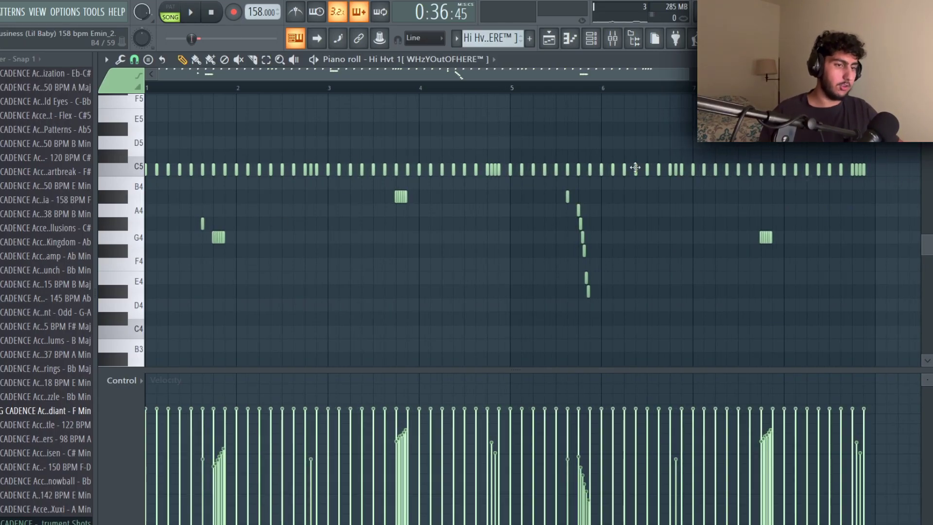
# Highlight the steady row of C5 hi-hat notes in the Hi Hvt 1 pattern, and clear the selection.
pyautogui.moveTo(911, 165); pyautogui.dragTo(176, 174)
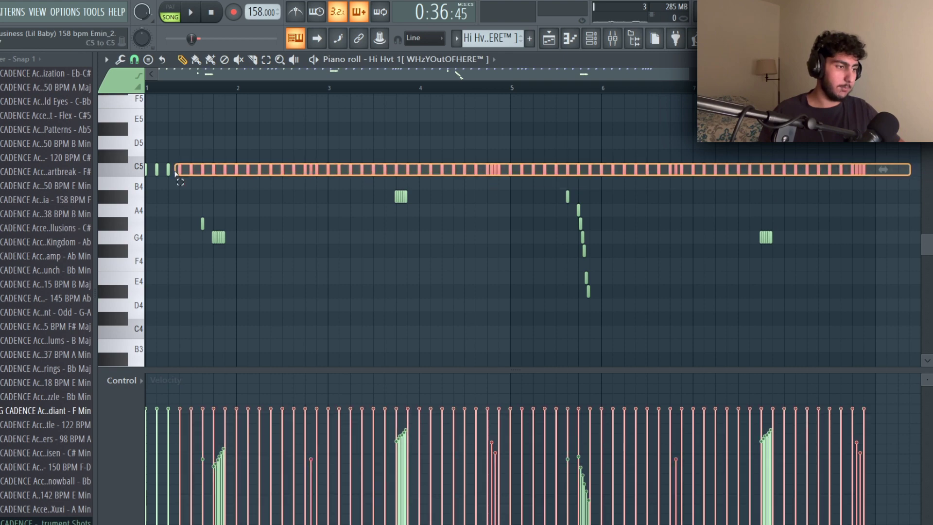
pyautogui.click(298, 128)
# Set the piano roll snap to 1/3 step for the hi-hat rolls.
pyautogui.scroll(3, 492, 199)
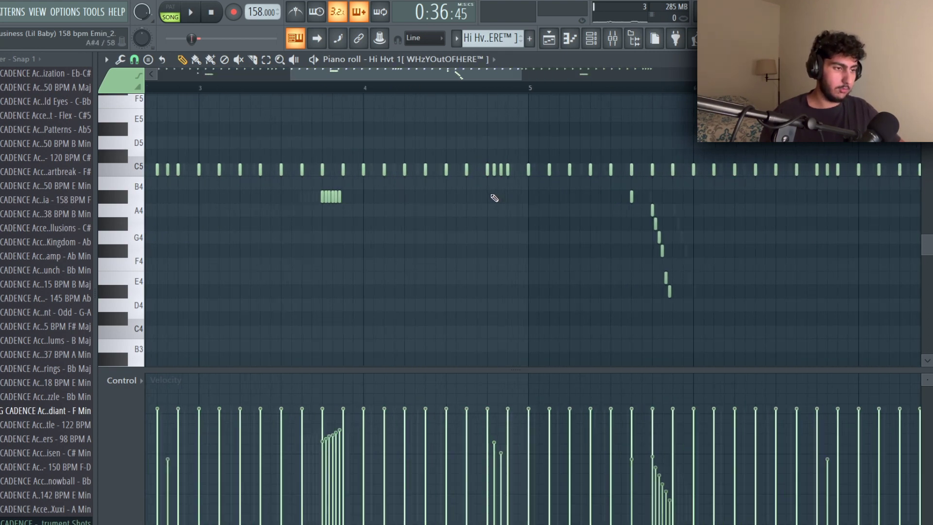
pyautogui.click(142, 61)
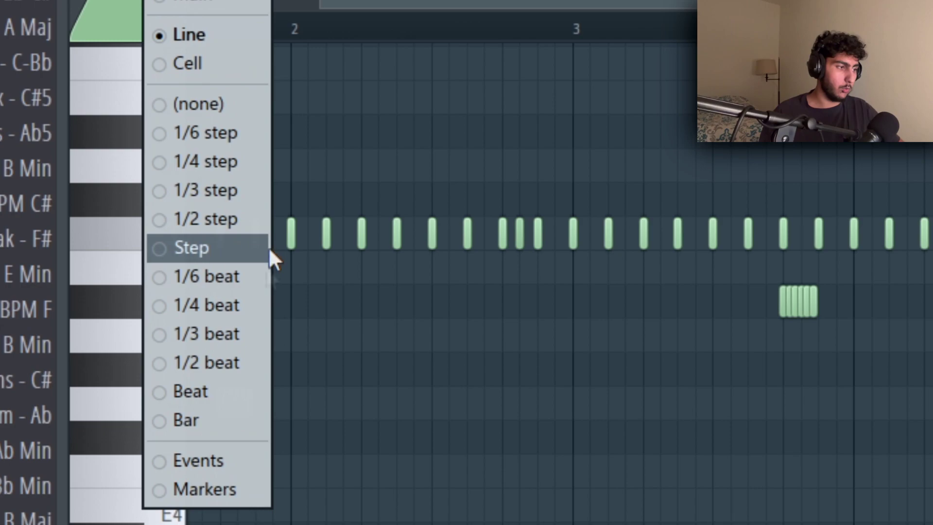
pyautogui.click(220, 191)
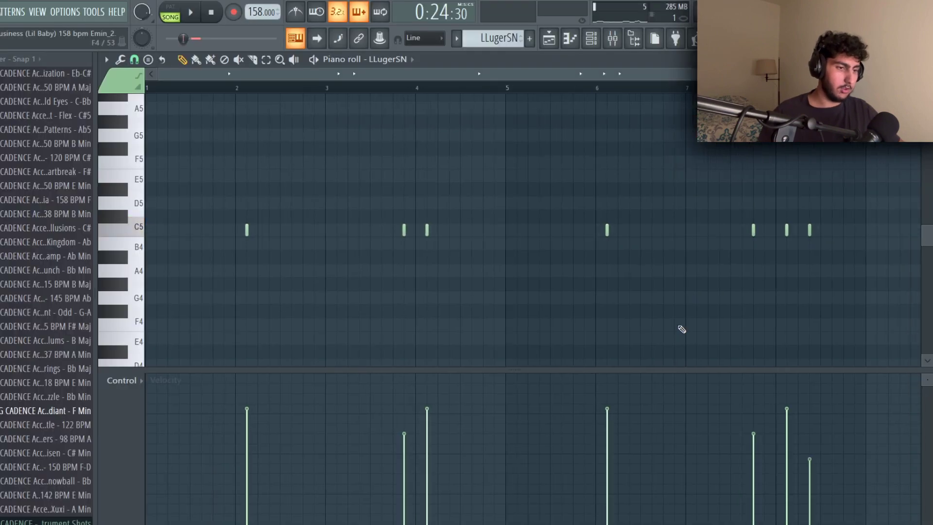
# Review the LLugerSN snare notes and their velocities across the eight bars, and play the pattern.
pyautogui.scroll(-2, 625, 288)
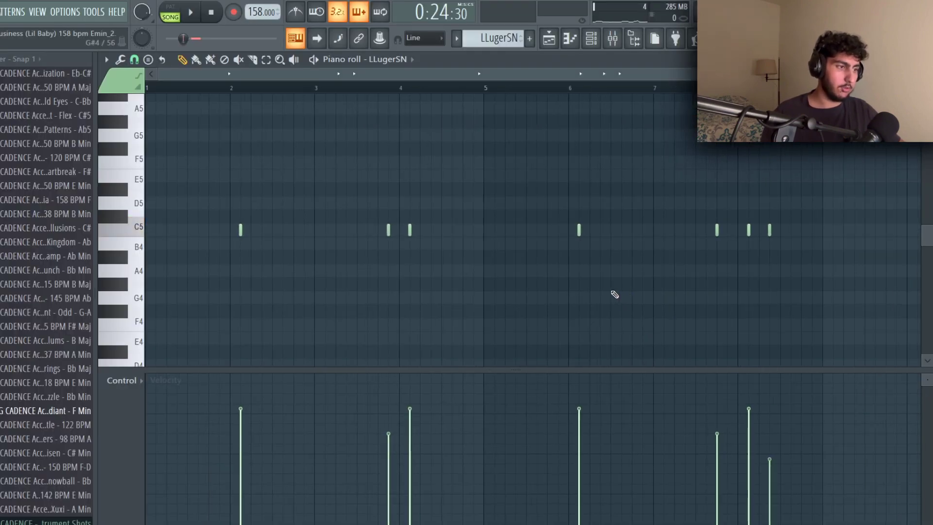
pyautogui.moveTo(664, 262); pyautogui.dragTo(242, 314)
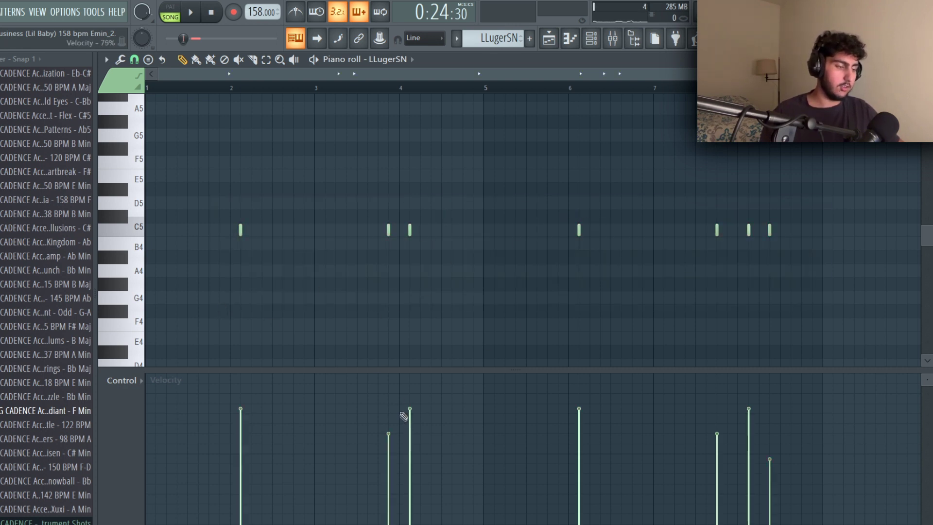
pyautogui.press('space')
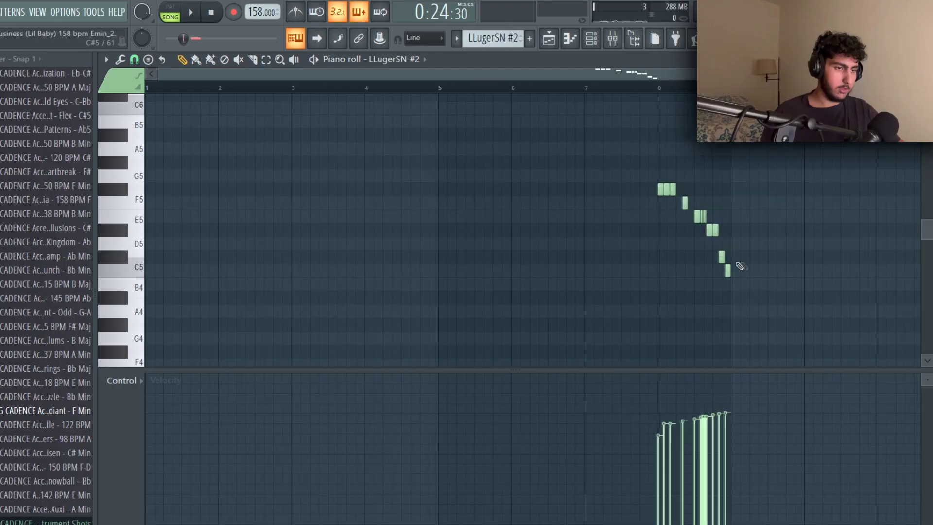
# Highlight all notes of the descending LLugerSN #2 snare roll in bar 8, clear the selection, and play the roll.
pyautogui.hotkey('ctrl', 'a')
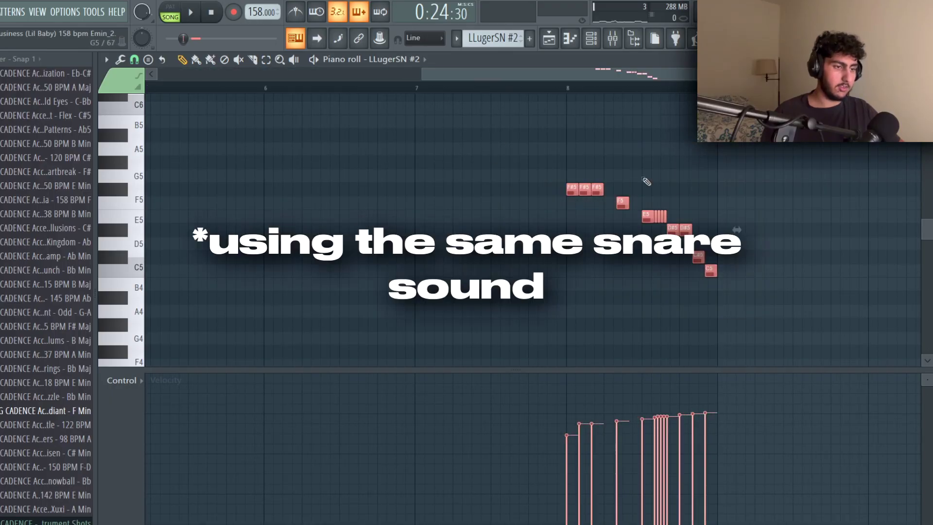
pyautogui.hotkey('ctrl', 'd')
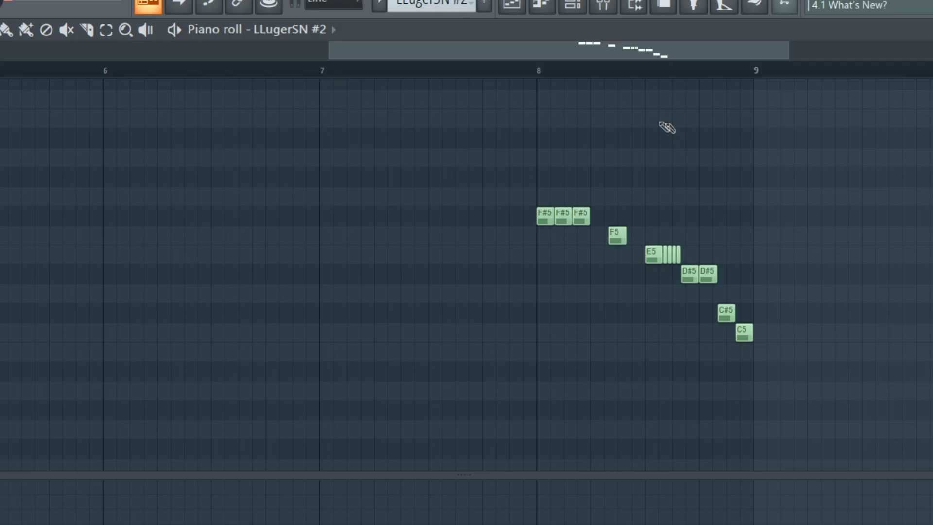
pyautogui.press('space')
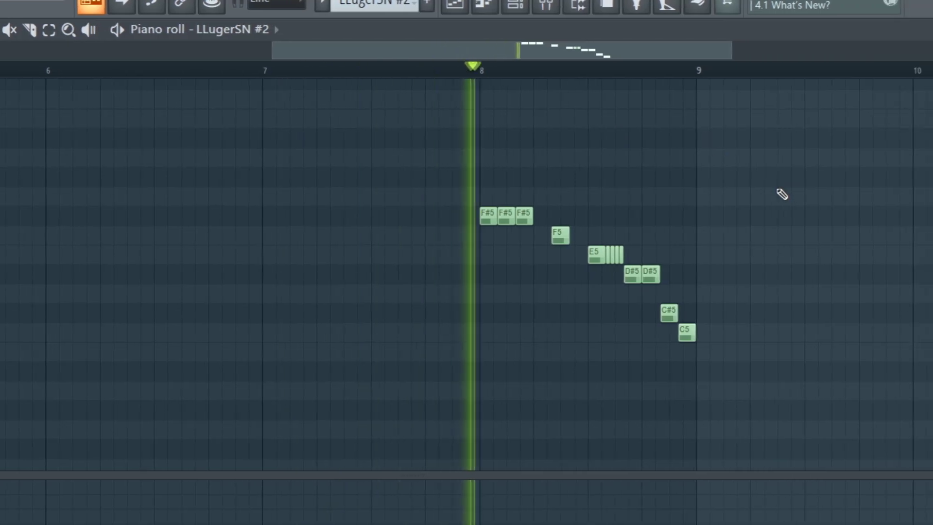
pyautogui.press('space')
# Highlight the LLugerSN #2 roll notes in bar 8, look at the 1/3 beat snap option, and clear the selection.
pyautogui.moveTo(750, 399); pyautogui.dragTo(456, 178)
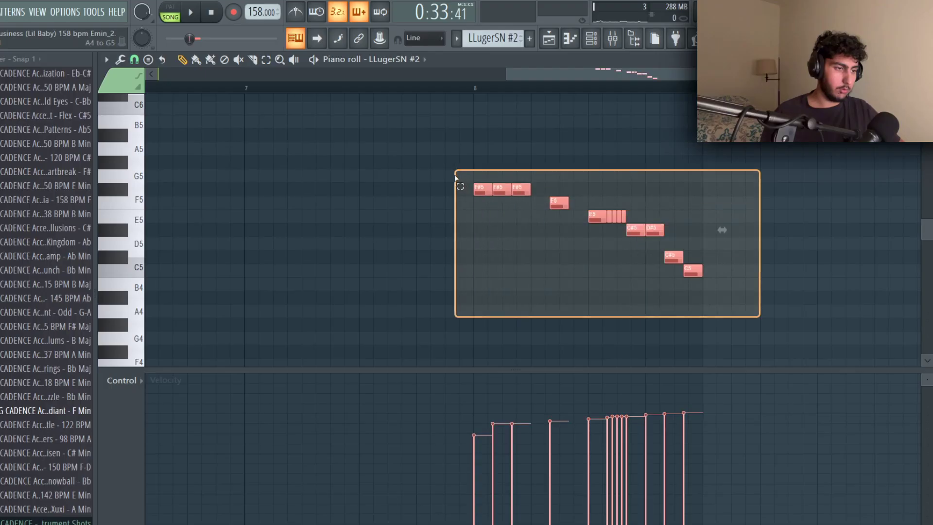
pyautogui.click(134, 60)
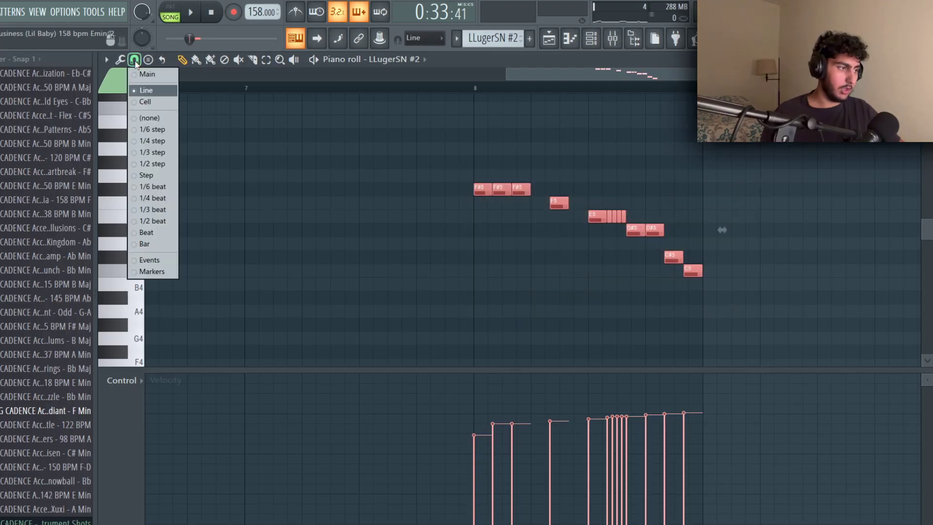
pyautogui.click(156, 213)
pyautogui.click(488, 289)
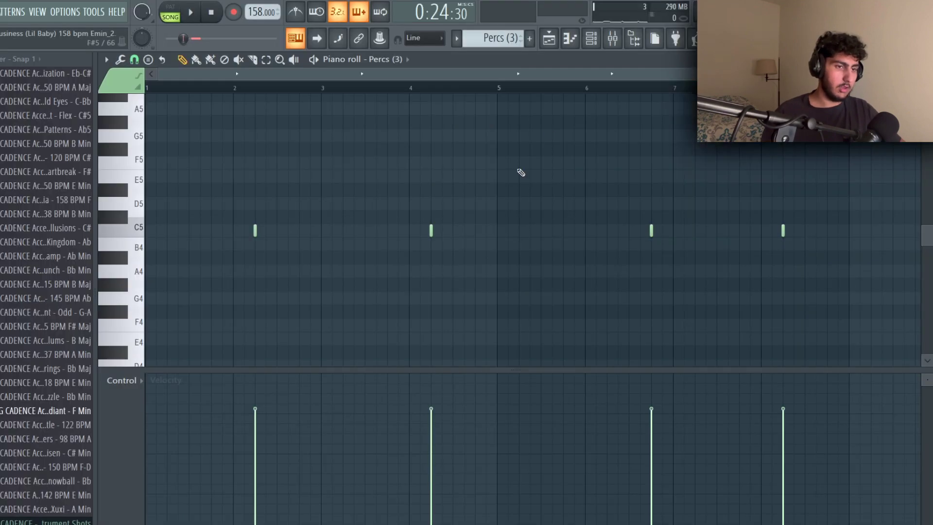
# Review the four C5 percussion hits in the Percs (3) pattern and play it.
pyautogui.scroll(-3, 713, 161)
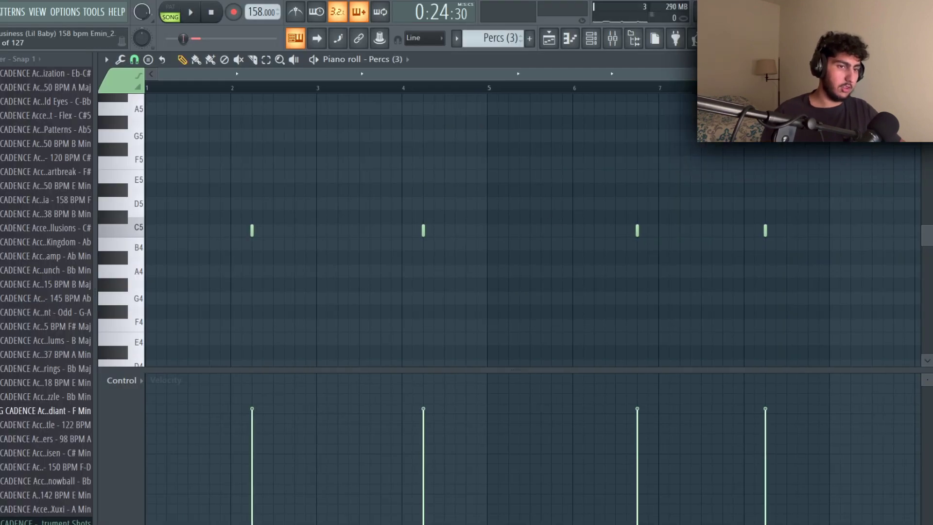
pyautogui.press('space')
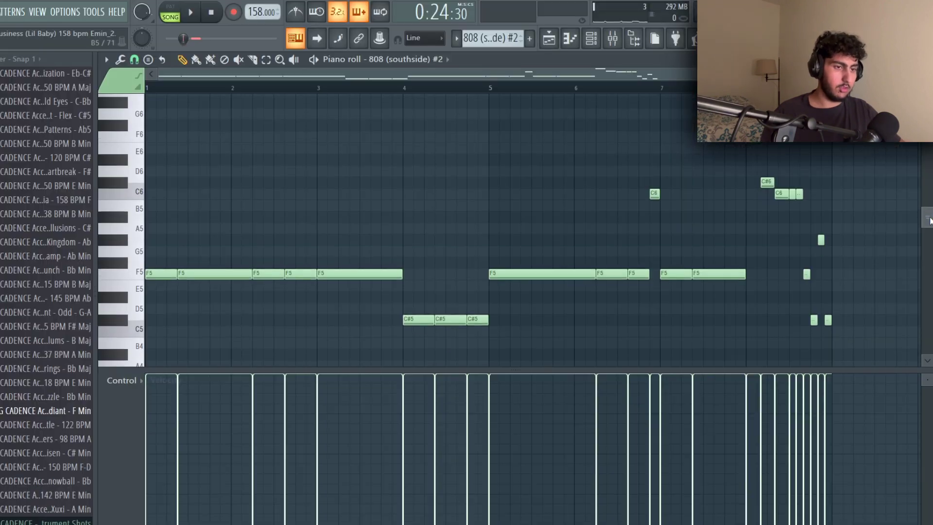
# Highlight the opening notes of the 808 (southside) #2 pattern and its run in bar 8, and clear the selections.
pyautogui.moveTo(929, 217); pyautogui.dragTo(929, 219)
pyautogui.scroll(-1, 479, 300)
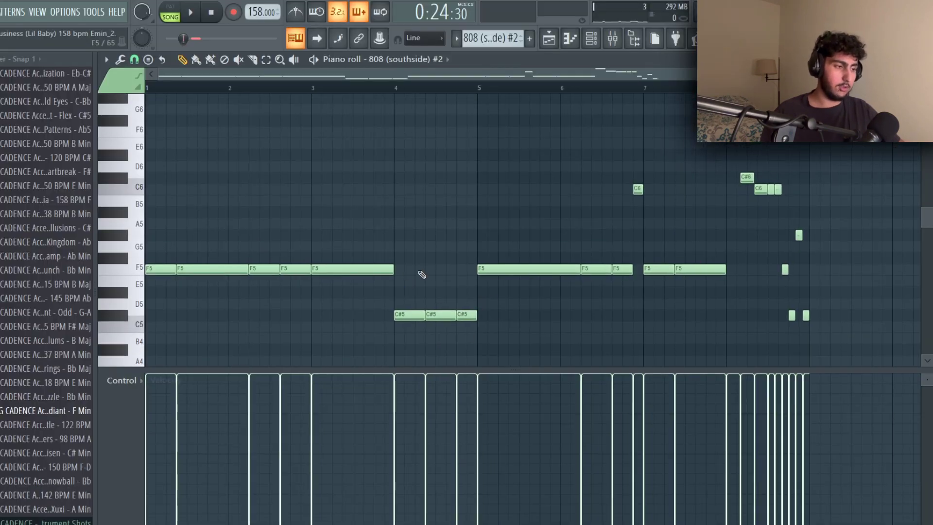
pyautogui.moveTo(438, 271); pyautogui.dragTo(145, 246)
pyautogui.moveTo(439, 250); pyautogui.dragTo(145, 297)
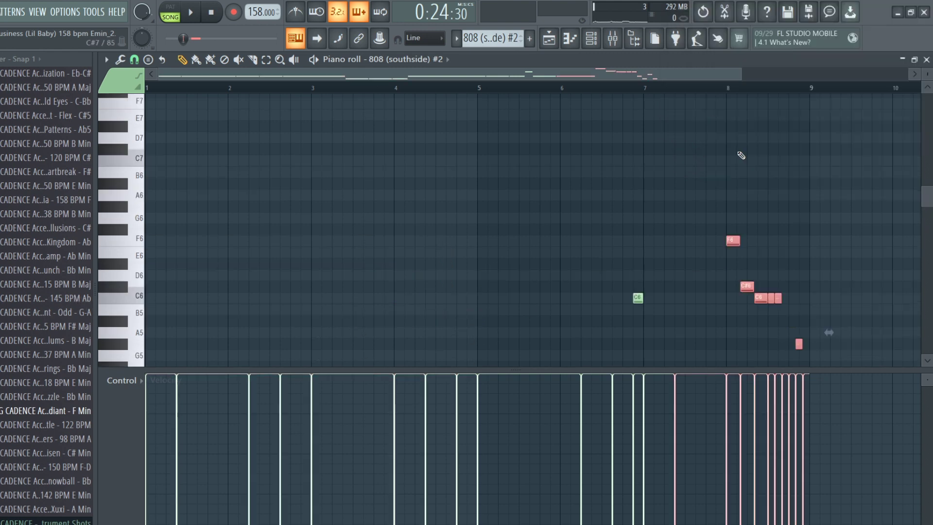
pyautogui.scroll(-2, 773, 170)
pyautogui.keyDown('ctrl'); pyautogui.click(784, 177); pyautogui.keyUp('ctrl')
pyautogui.scroll(-3, 797, 175)
pyautogui.scroll(3, 783, 187)
pyautogui.moveTo(852, 331); pyautogui.dragTo(729, 124)
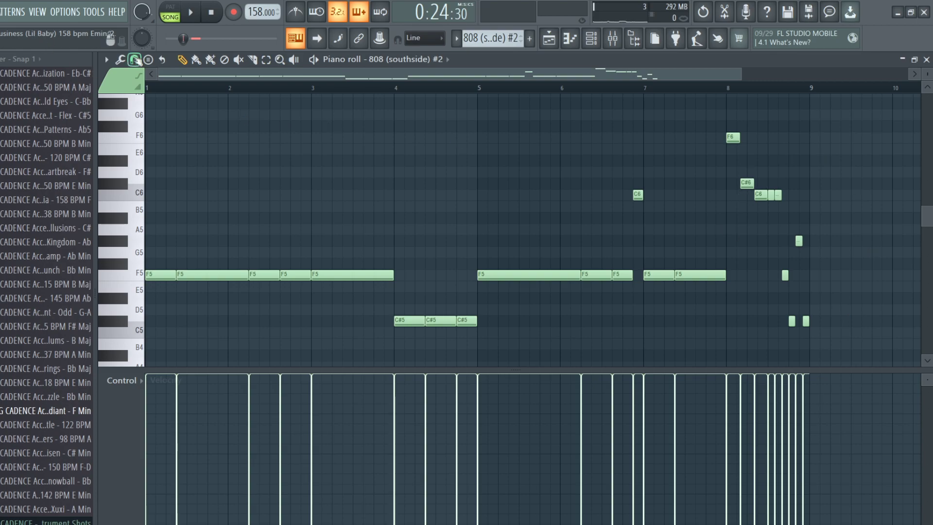
# Look at the 1/3 beat snap option for the 808 (southside) #2 run, and play the pattern.
pyautogui.click(134, 60)
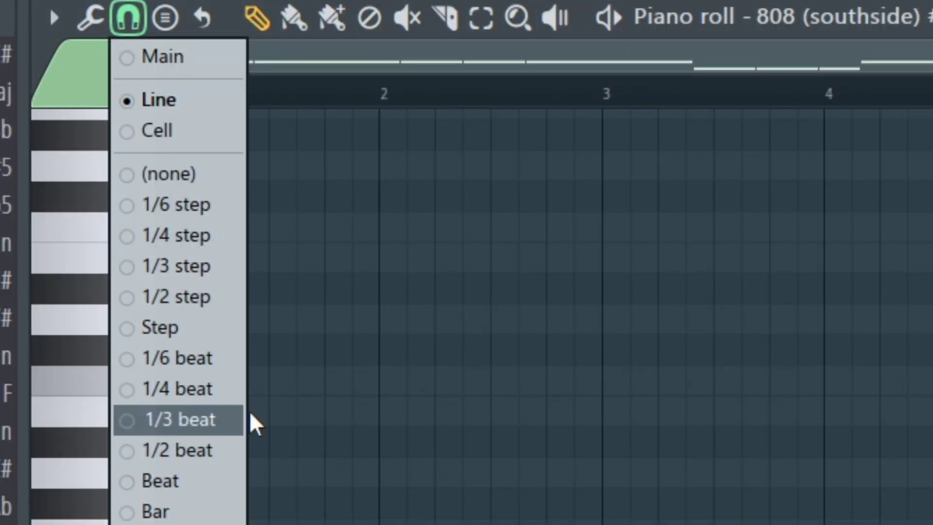
pyautogui.click(250, 414)
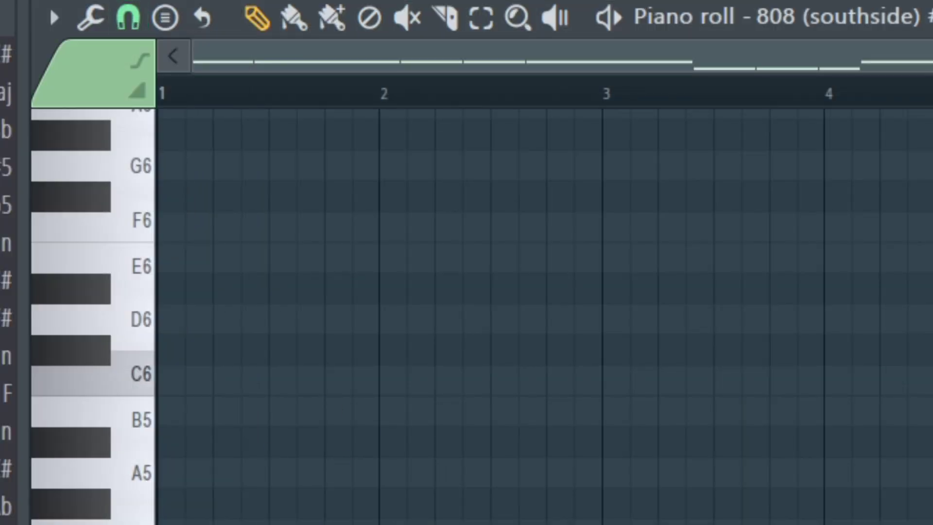
pyautogui.press('space')
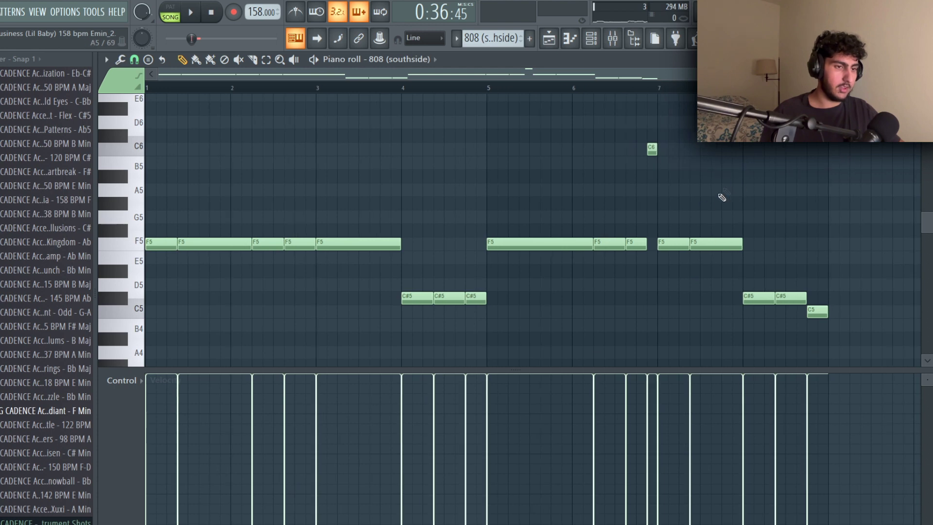
# Review the F5, C#5 and C5 bass notes of the 808 (southside) pattern across eight bars, and play it.
pyautogui.scroll(-1, 726, 208)
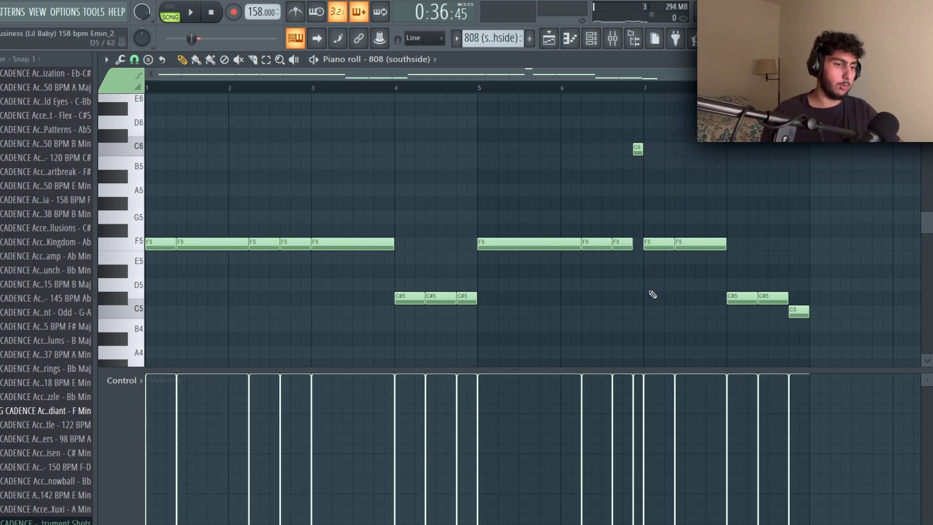
pyautogui.scroll(-1, 807, 237)
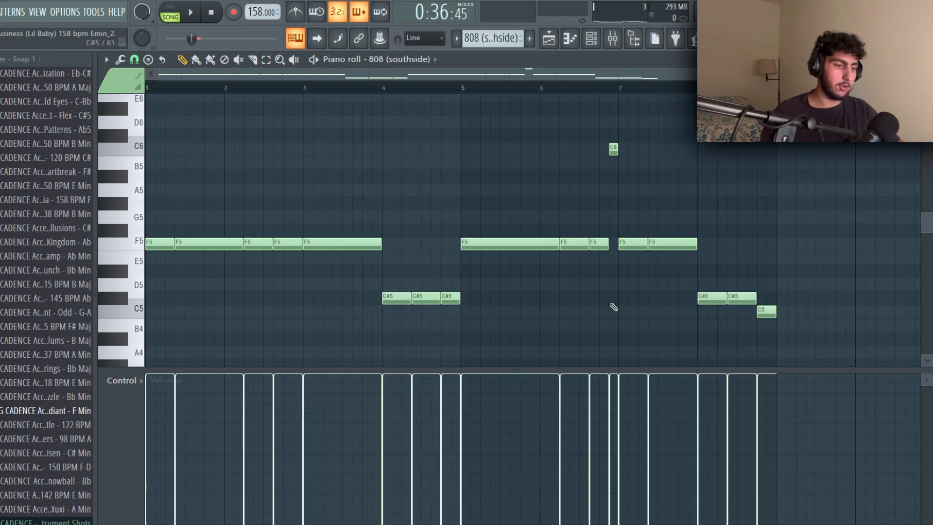
pyautogui.press('space')
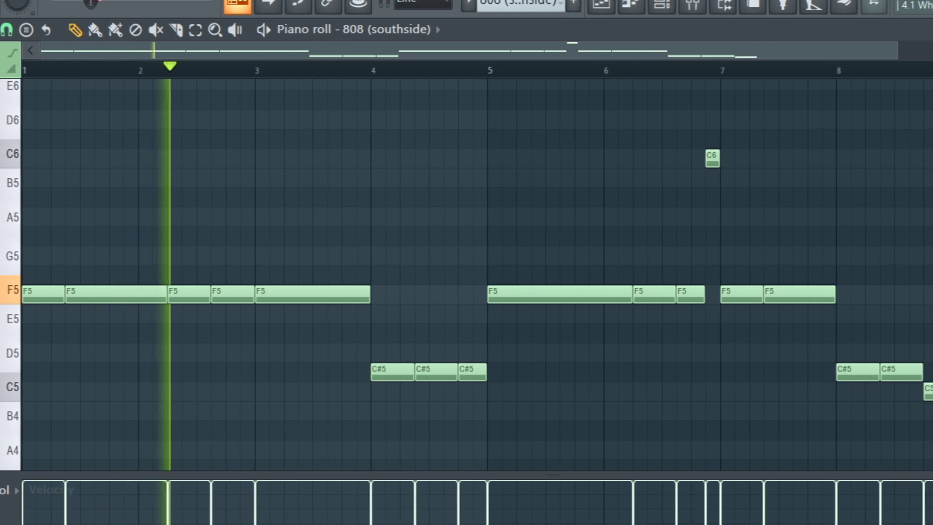